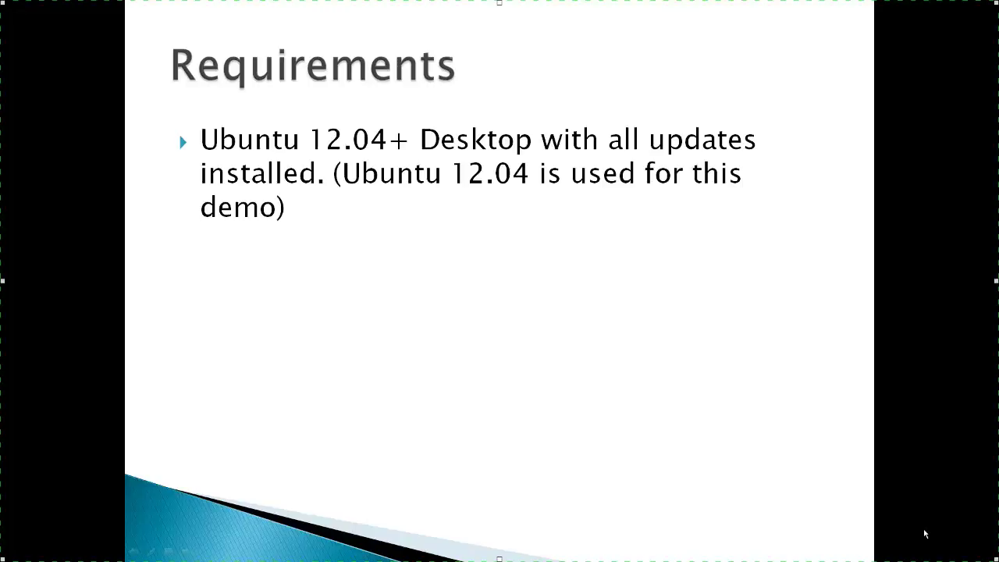
- Advance the slideshow to the Additional Info slide
key(Right)
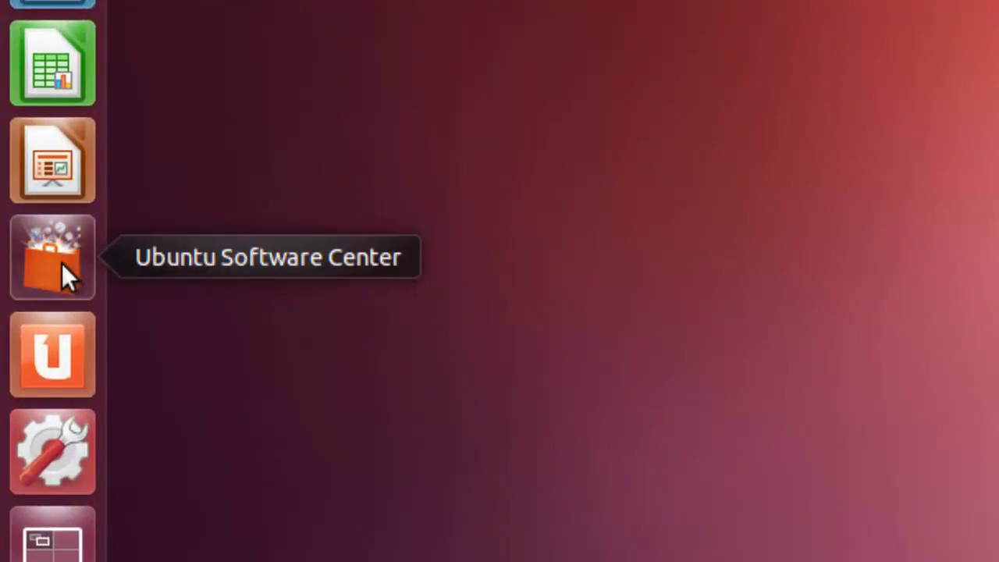
- Search Ubuntu Software Center for 'synaptic' and install Synaptic Package Manager, authenticating with the password
click(62, 263)
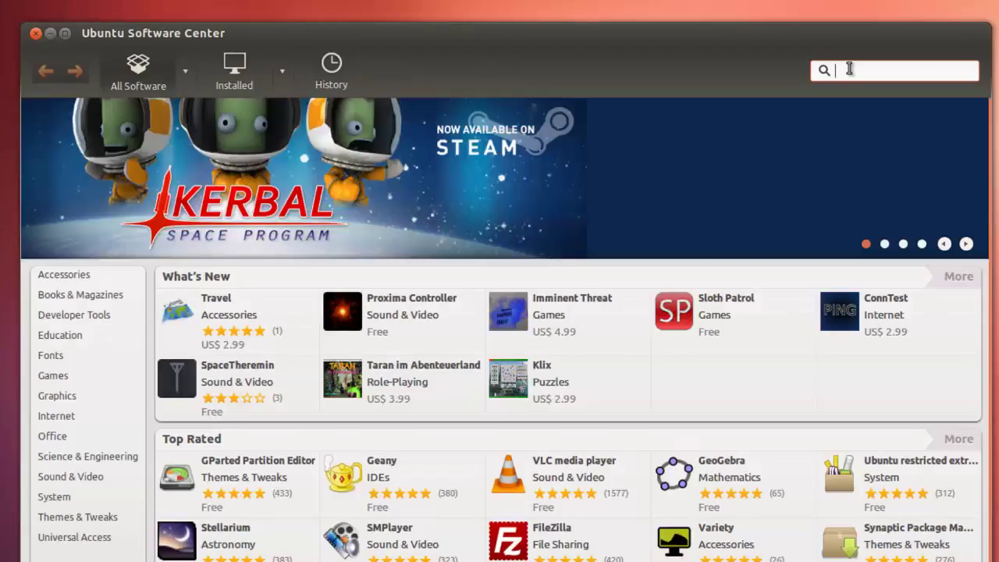
text(sy)
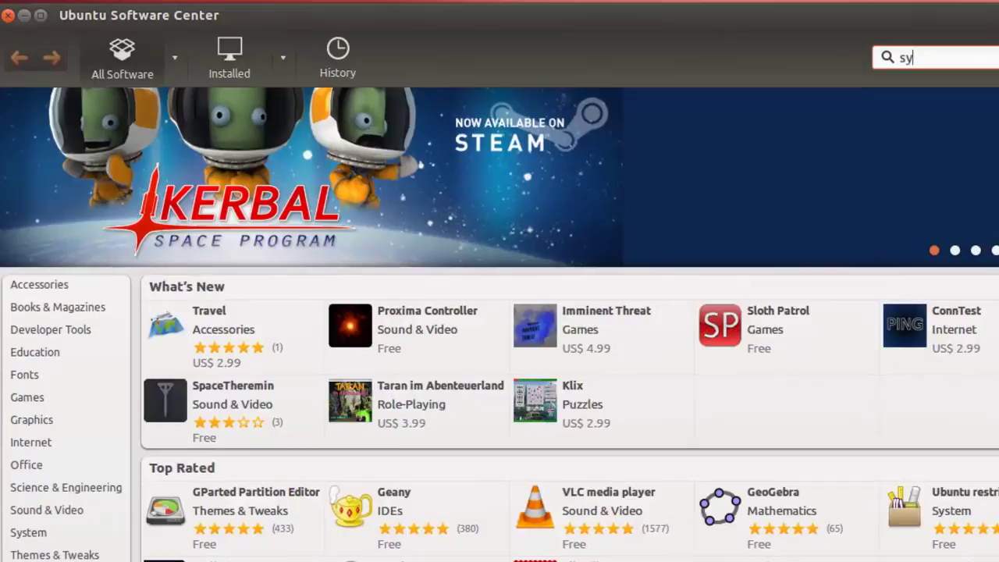
text(na)
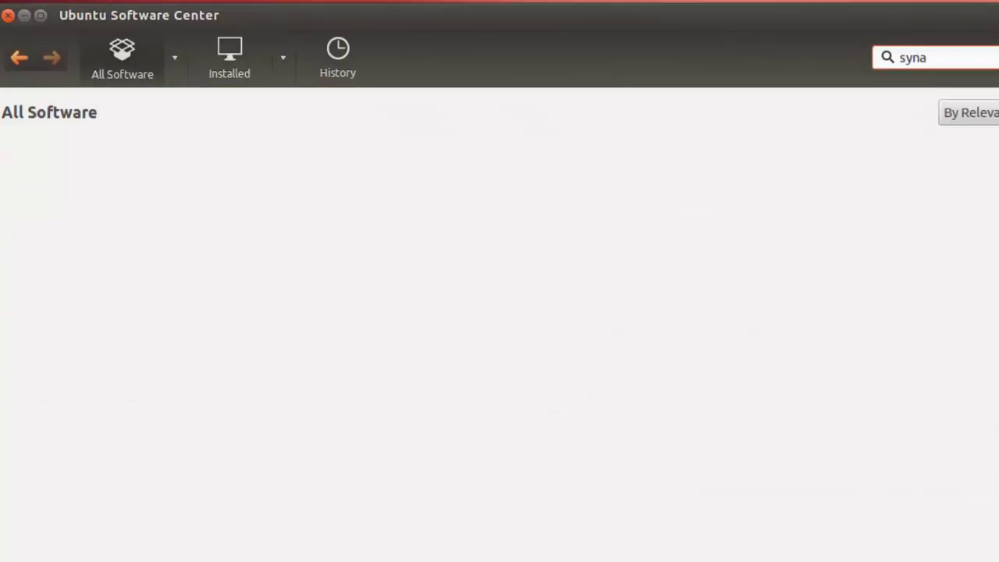
text(ptice)
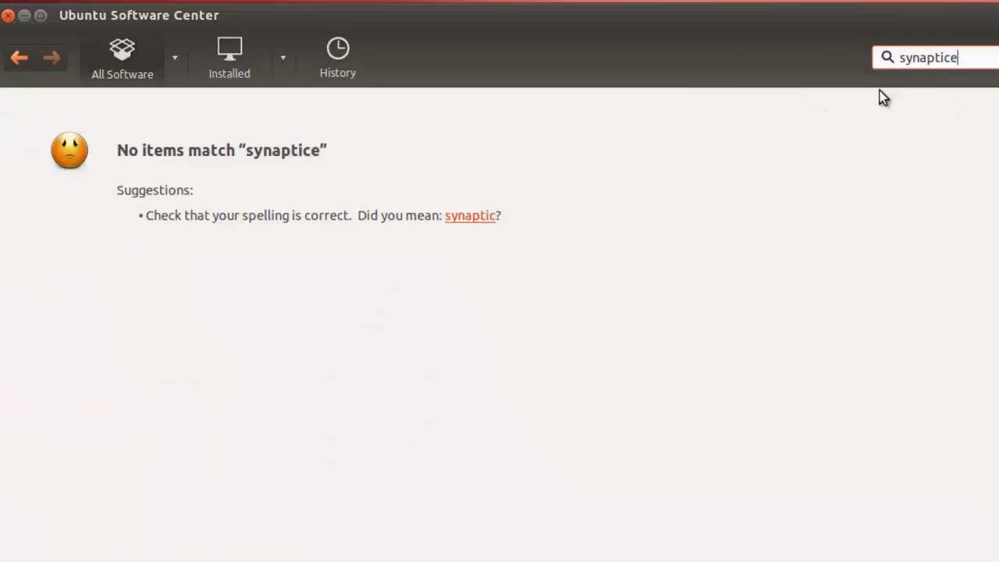
key(BackSpace)
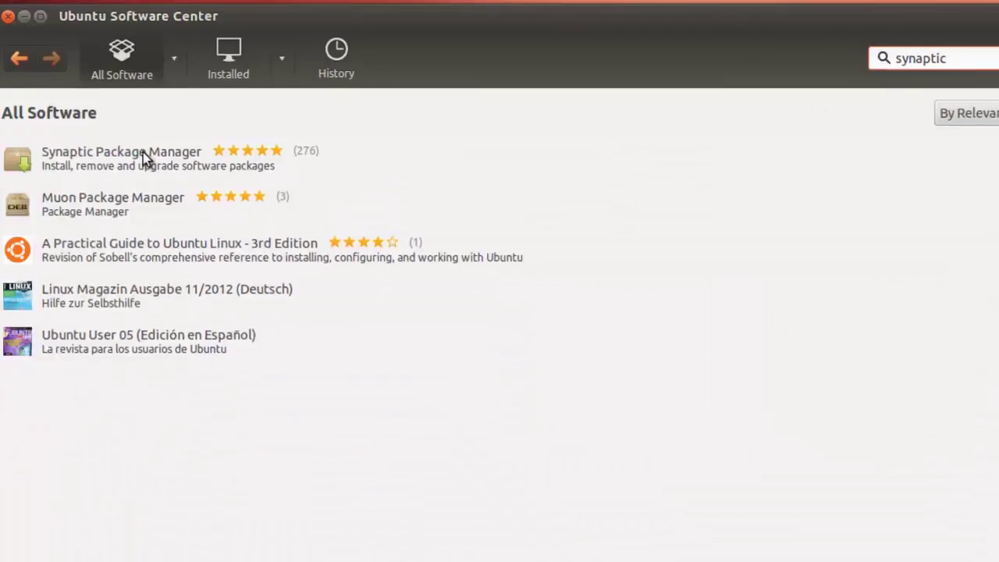
click(140, 153)
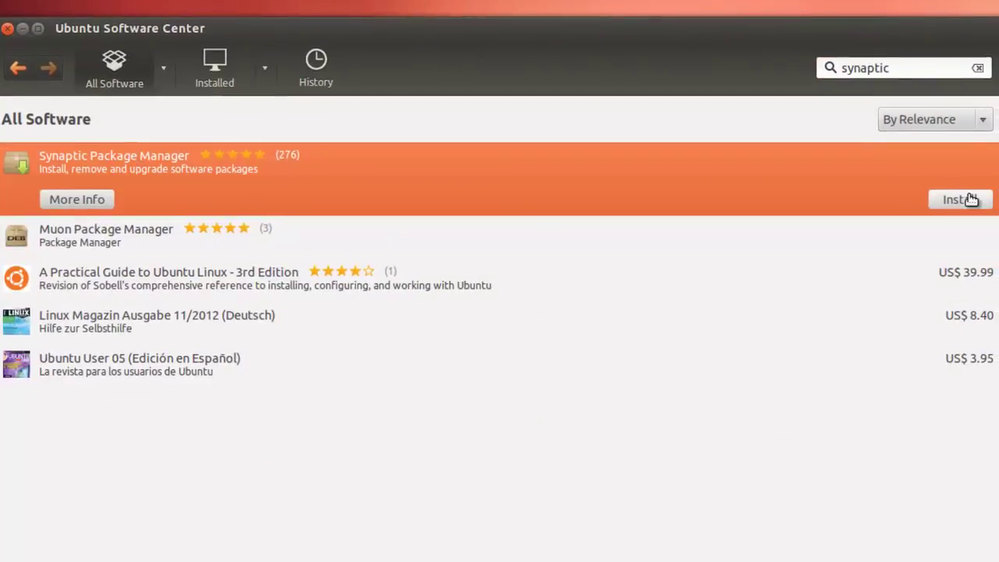
click(971, 200)
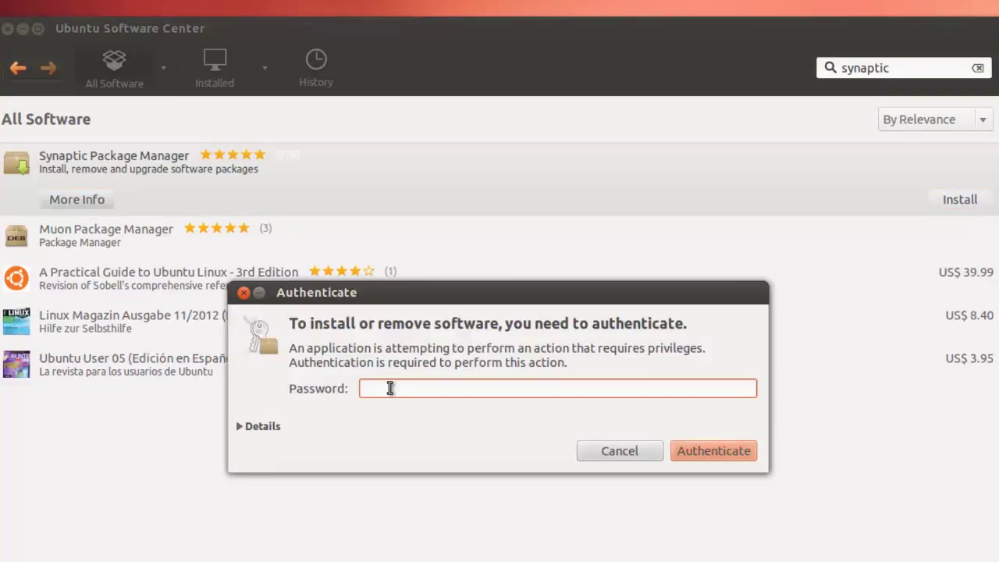
text(••••••••)
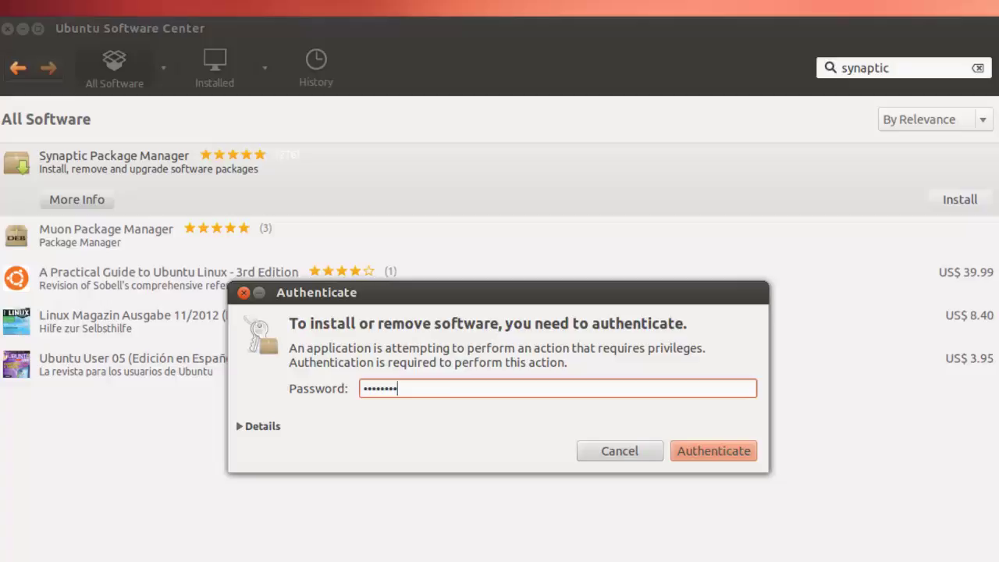
click(707, 451)
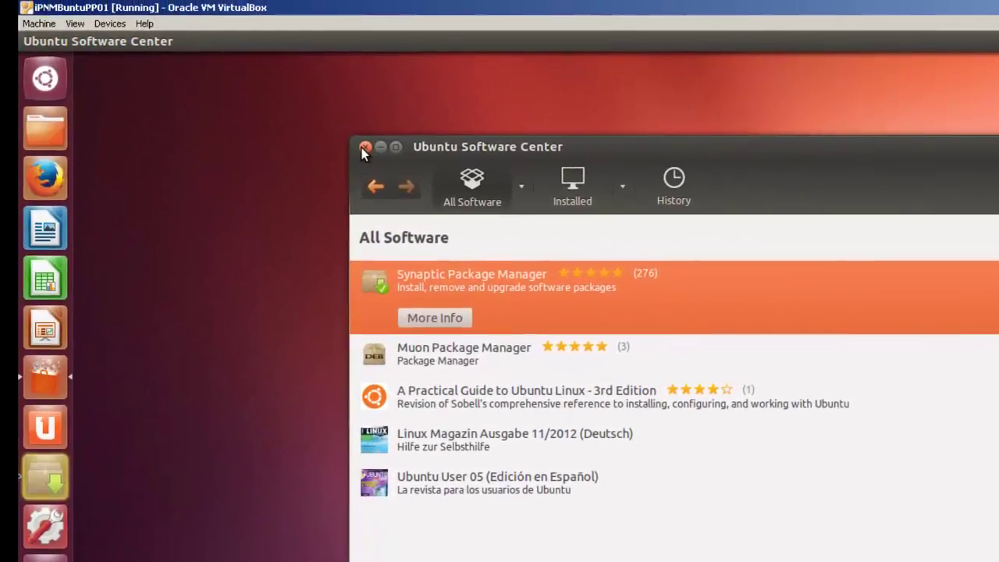
- Close Software Center, open Terminal and run python --version, which reports Python 2.7.3
click(221, 100)
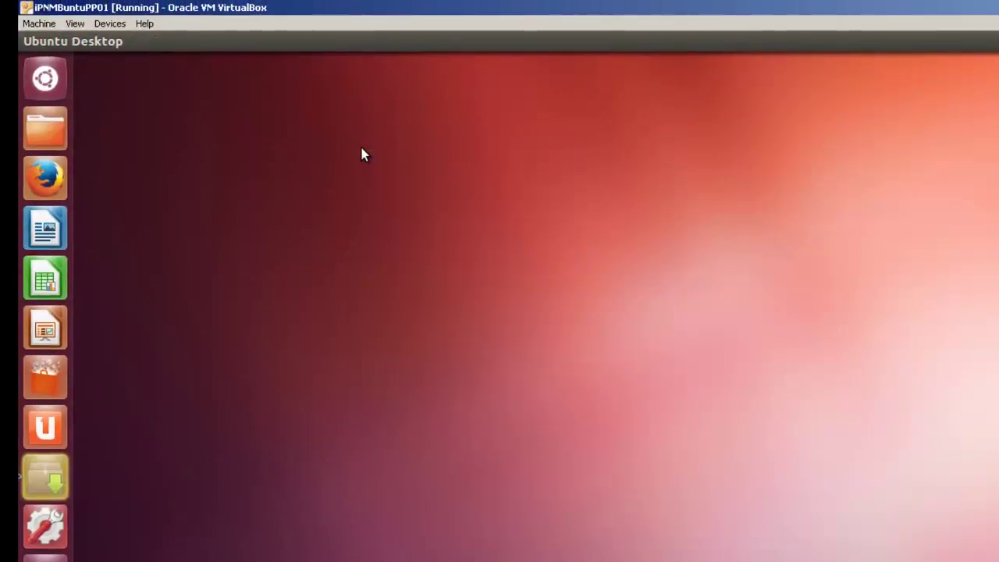
click(46, 79)
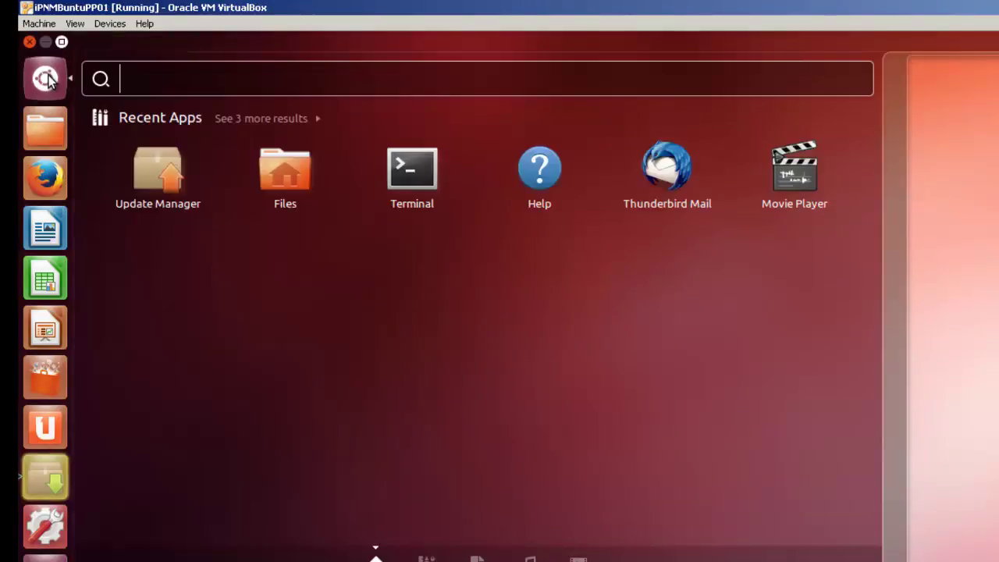
text(ter)
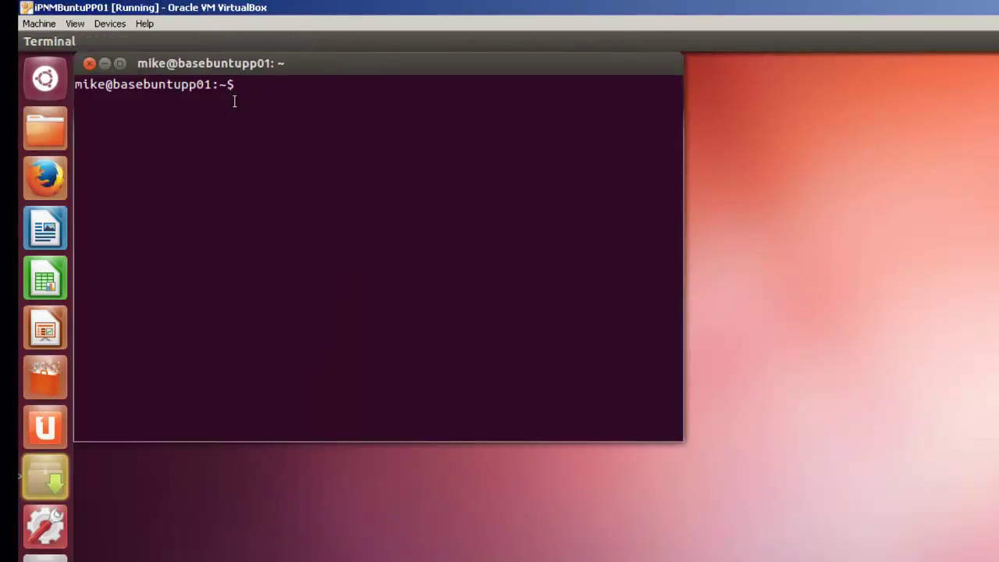
text(python --version)
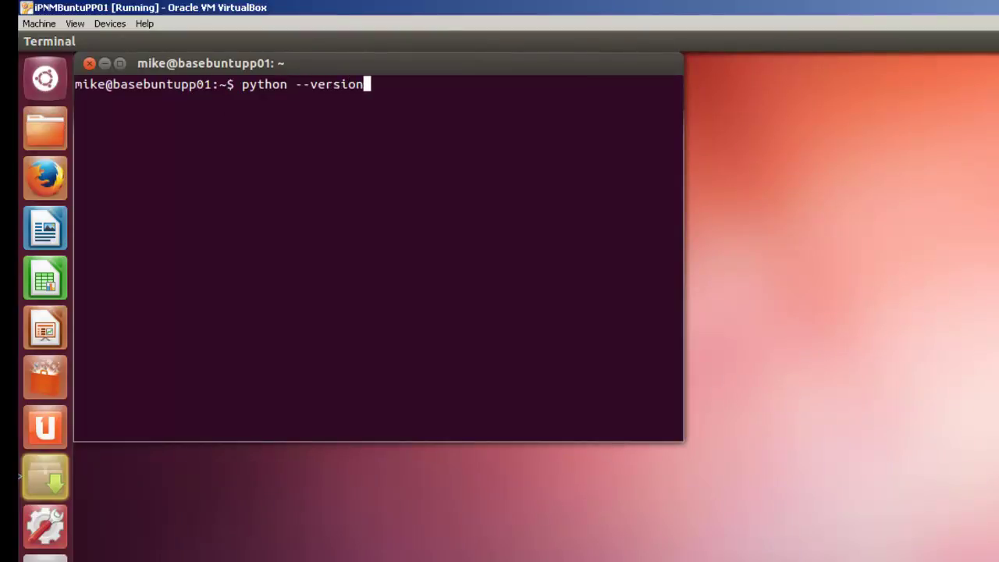
key(Return)
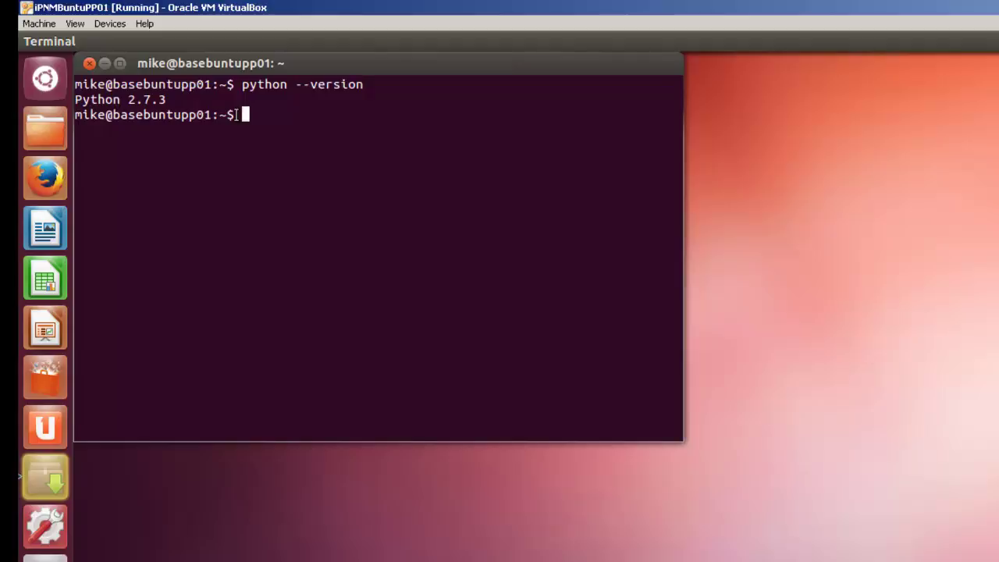
- Close the terminal and launch Synaptic from a Dash search for 'syn', entering the admin password
click(88, 63)
click(47, 81)
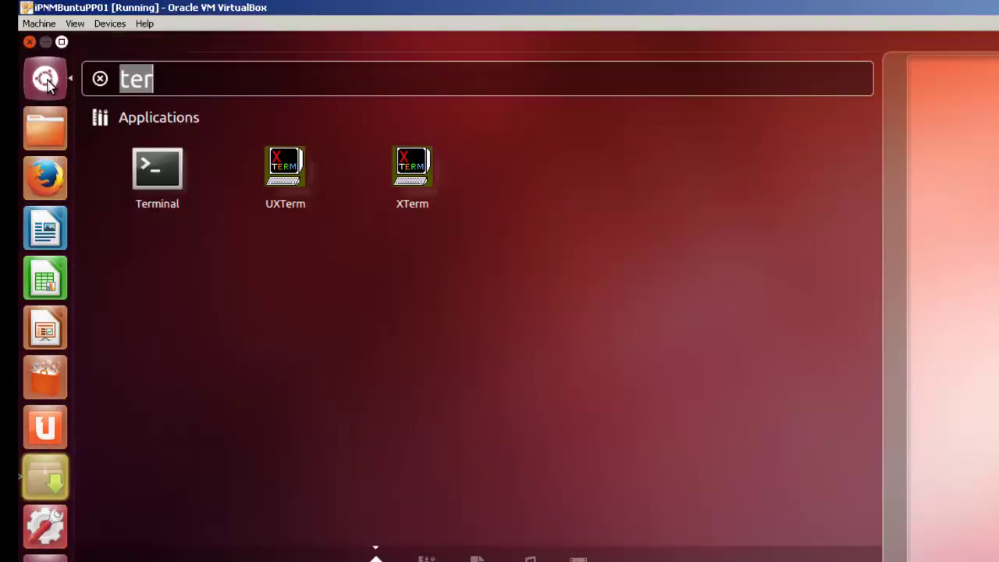
text(syn)
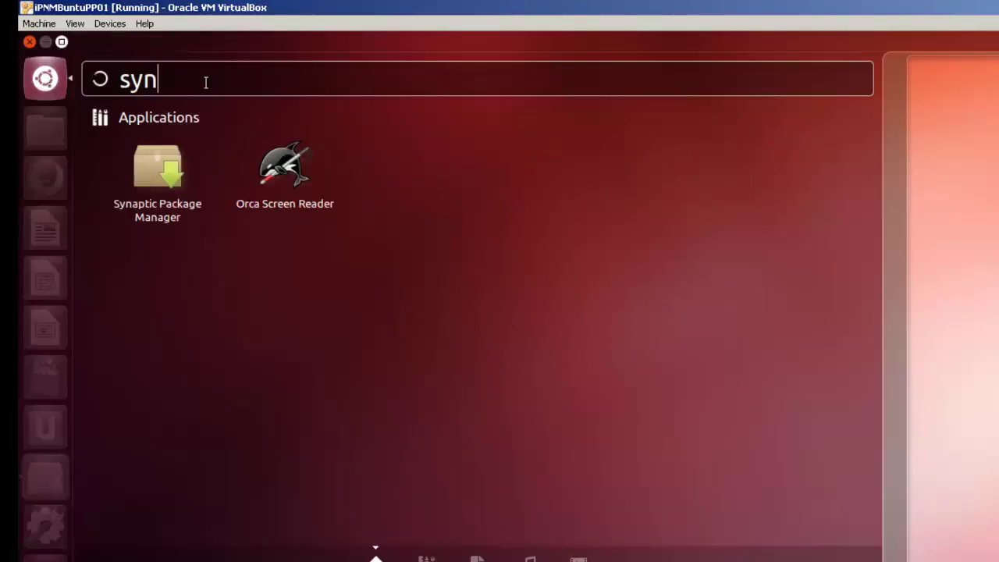
key(Return)
right_click(45, 478)
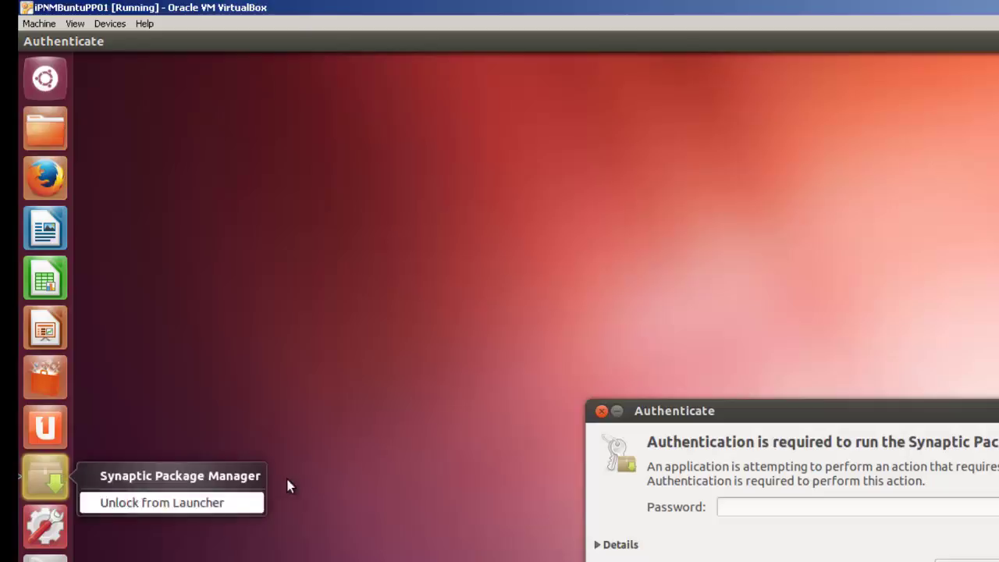
click(382, 409)
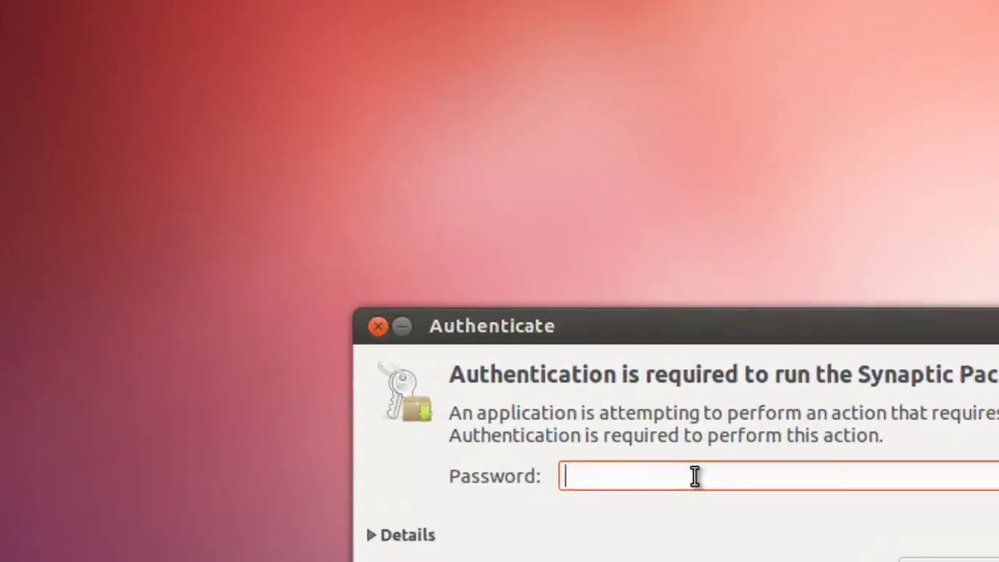
text(•••••••••)
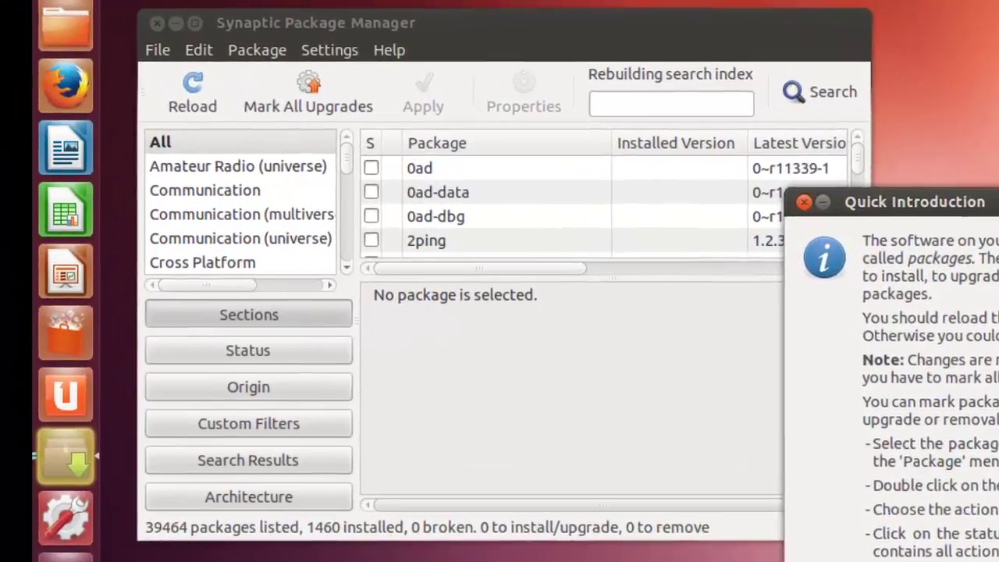
- Filter for 'ipython noteb' and mark ipython-notebook plus dependencies for installation (18 packages, 31.5 MB)
click(910, 518)
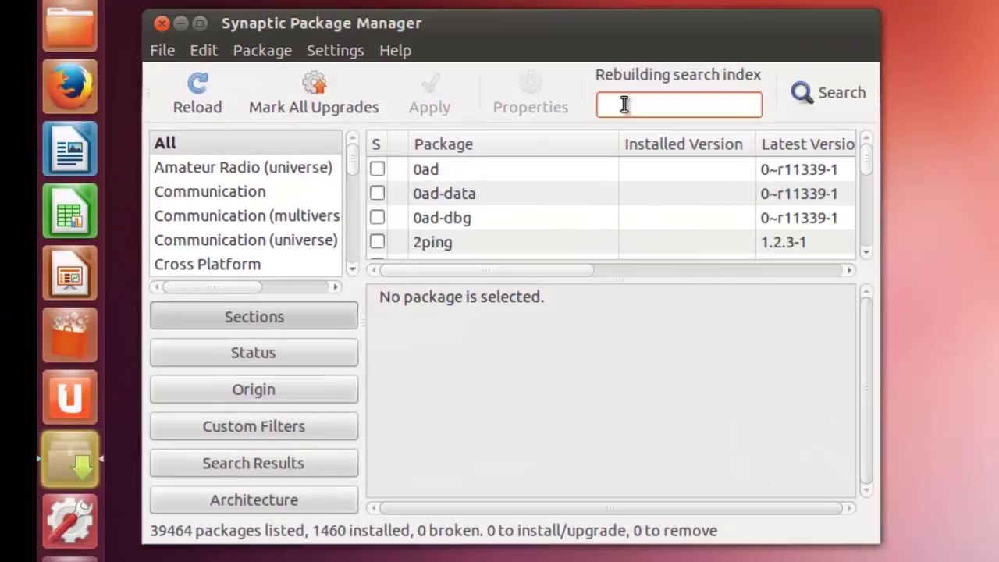
text(i)
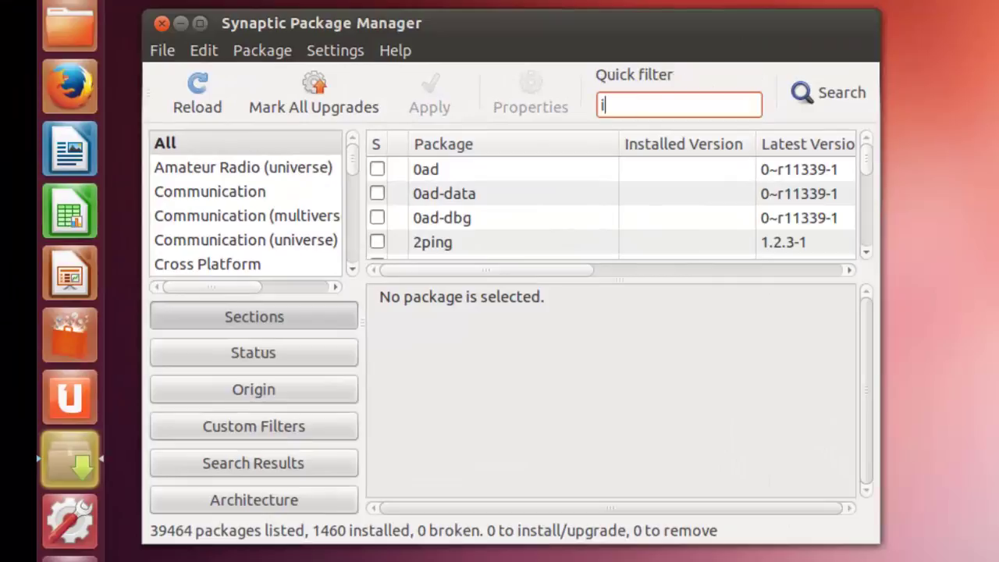
text(python)
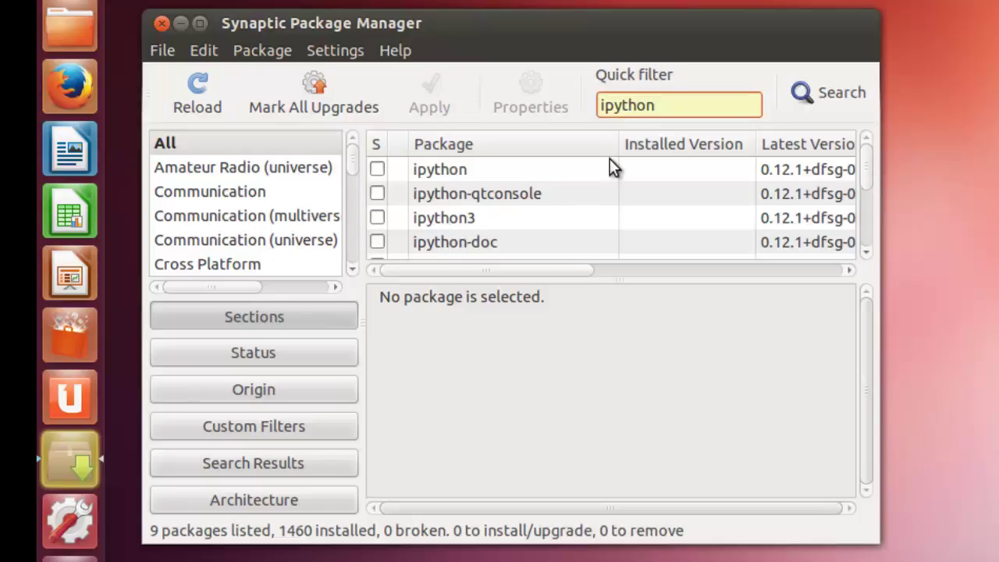
text( noteb)
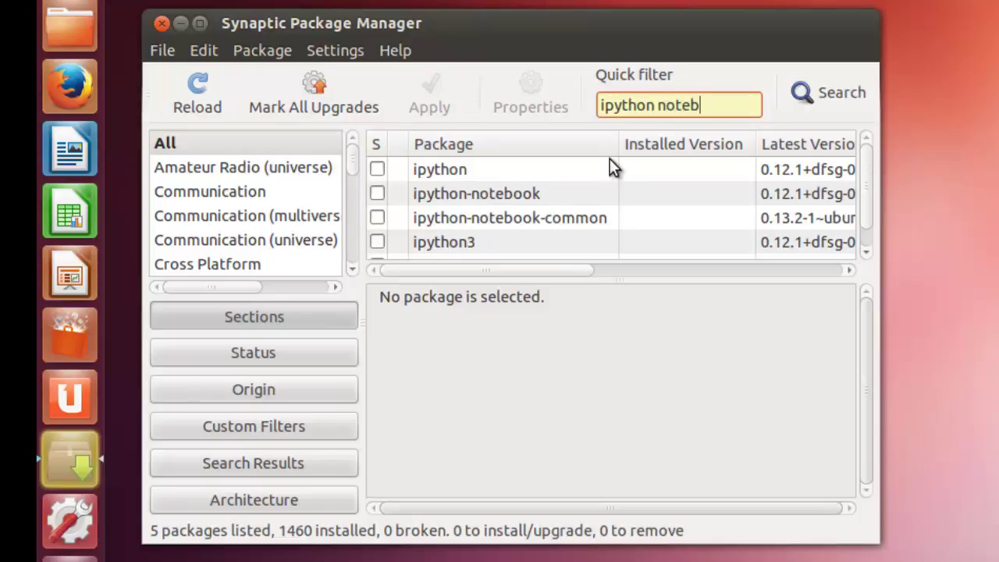
click(378, 192)
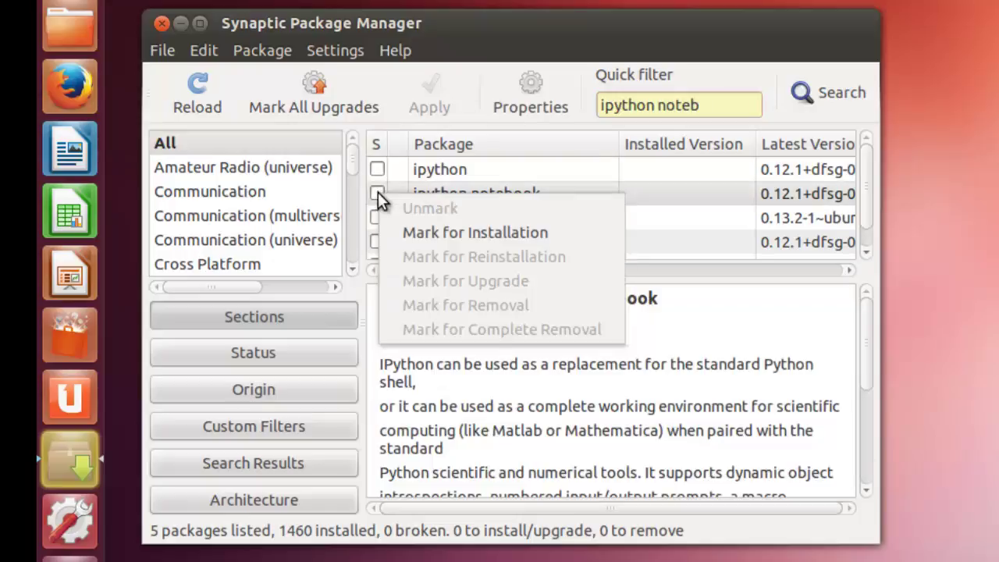
click(421, 231)
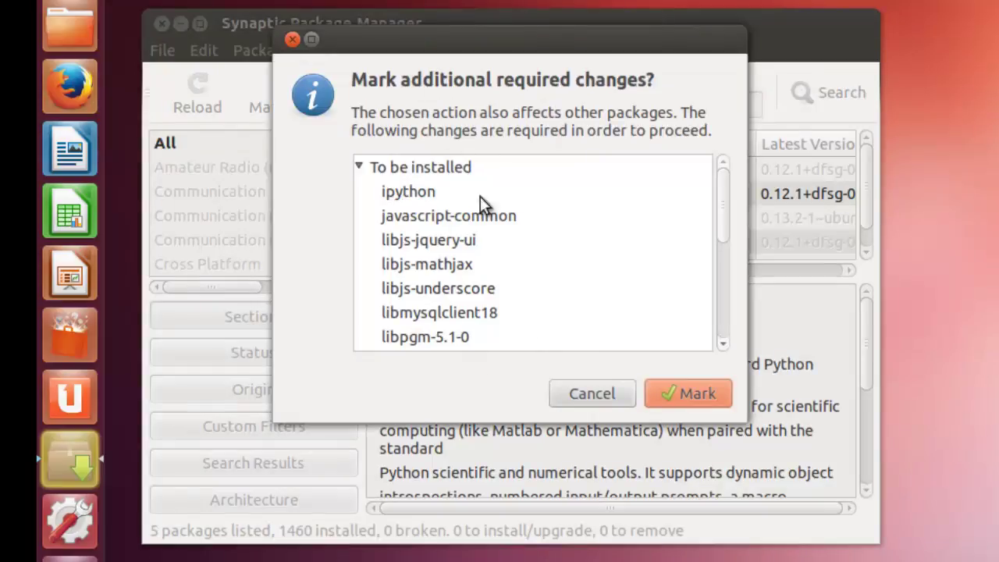
click(698, 393)
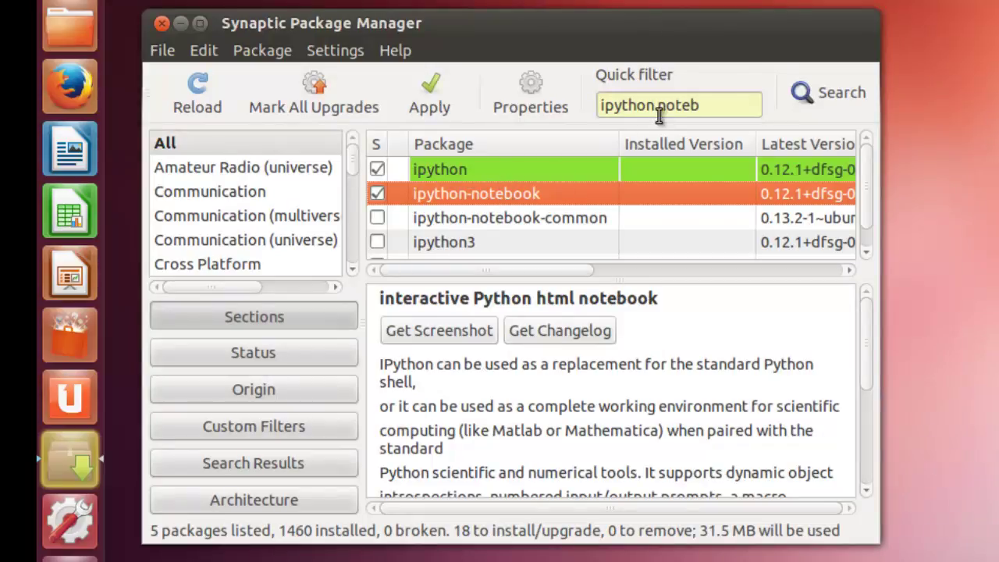
- Filter the package list for 'python matplotlib' and read python-matplotlib's description
click(705, 105)
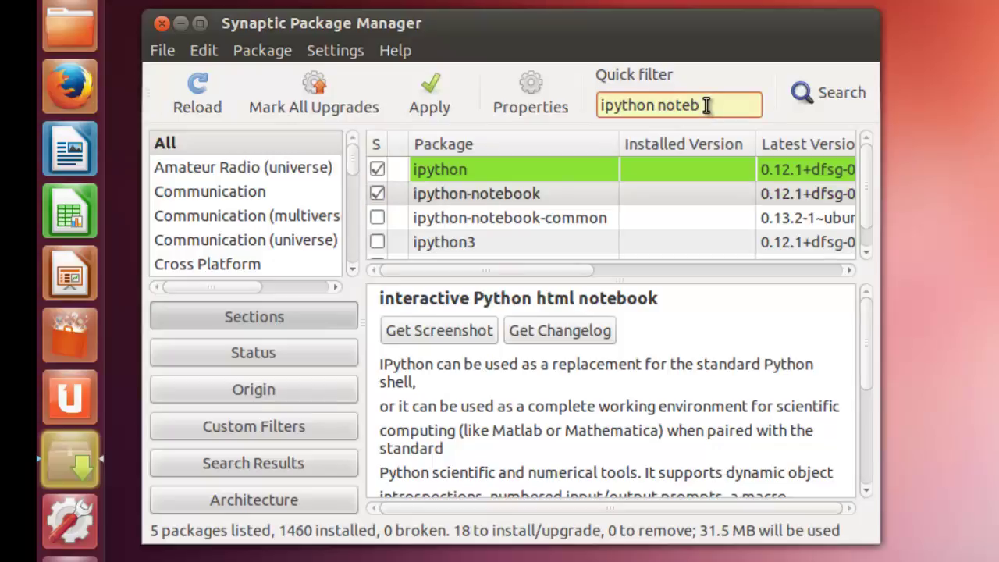
key(BackSpace)
key(BackSpace)
key(BackSpace)
key(BackSpace)
key(BackSpace)
key(BackSpace)
key(BackSpace)
key(BackSpace)
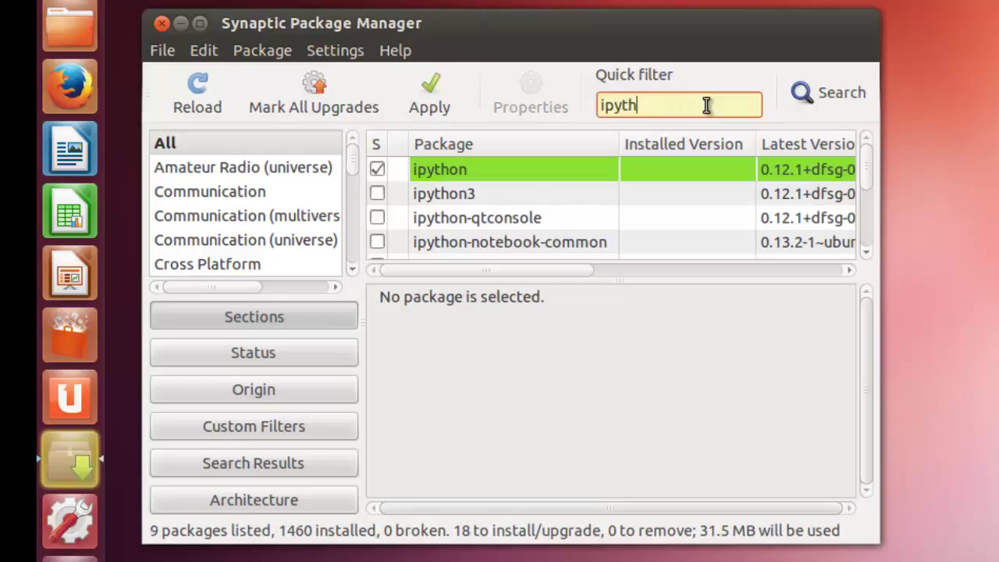
key(BackSpace)
key(BackSpace)
key(BackSpace)
key(BackSpace)
key(BackSpace)
text(python ma)
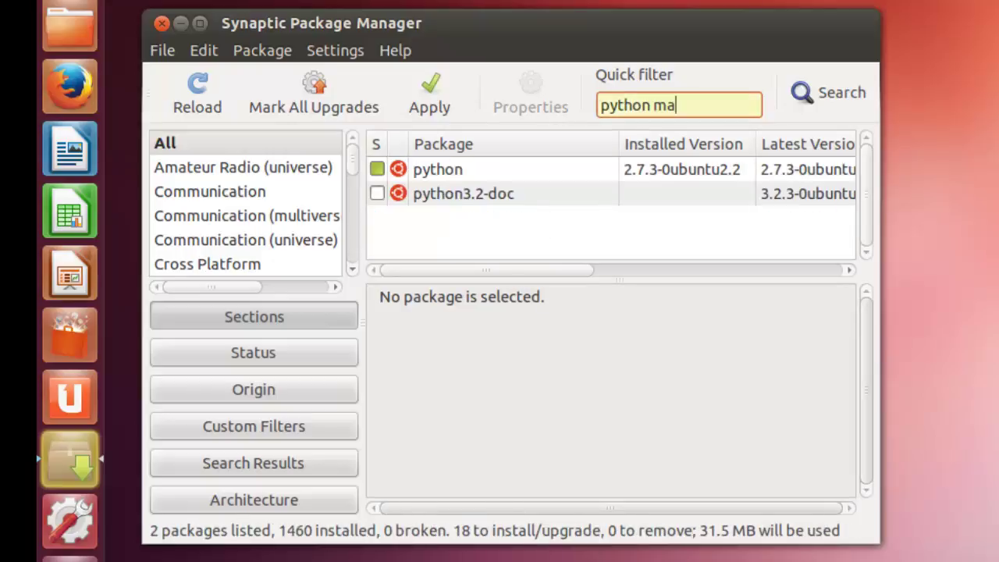
text(tplo)
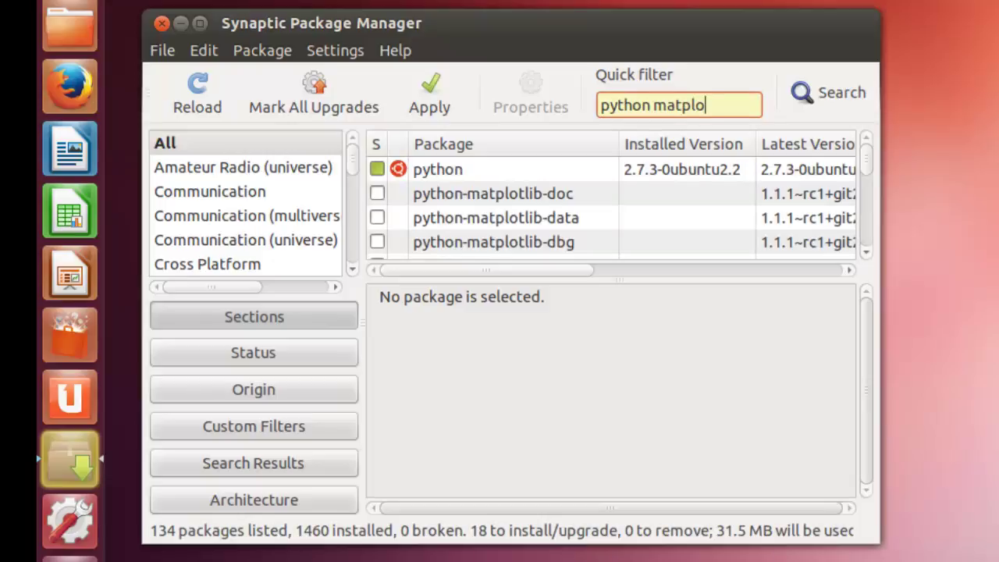
text(tlib)
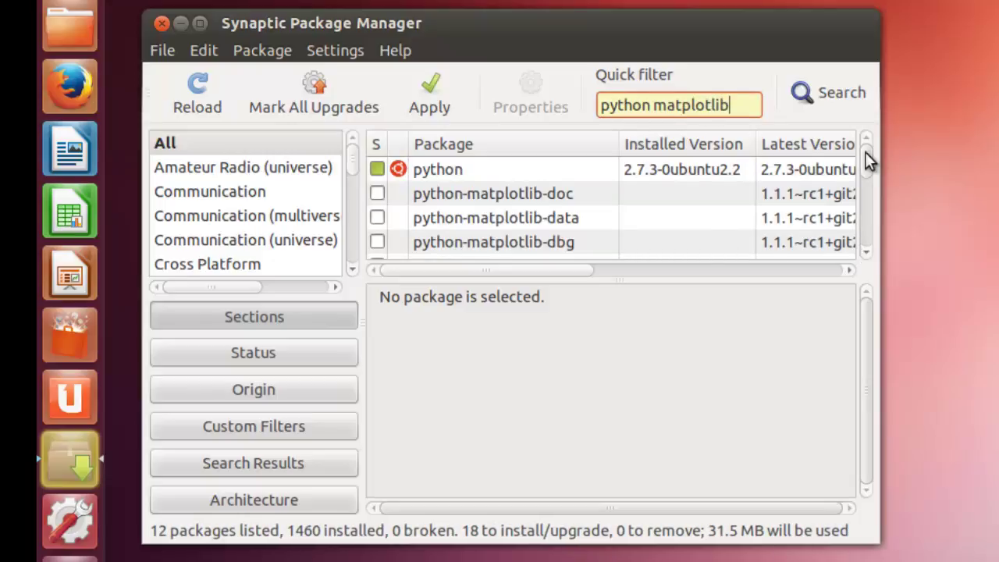
drag(865, 158, 863, 183)
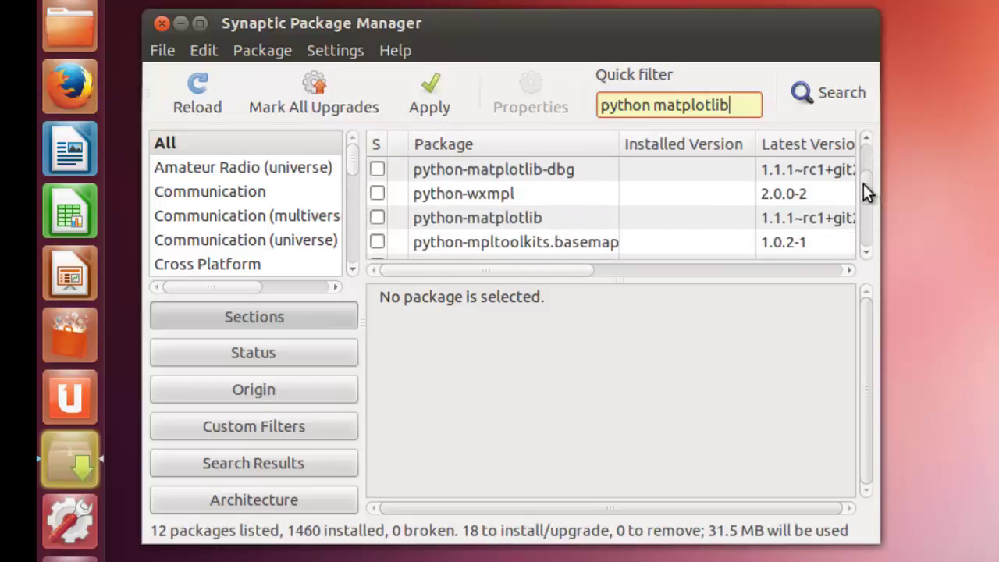
click(529, 219)
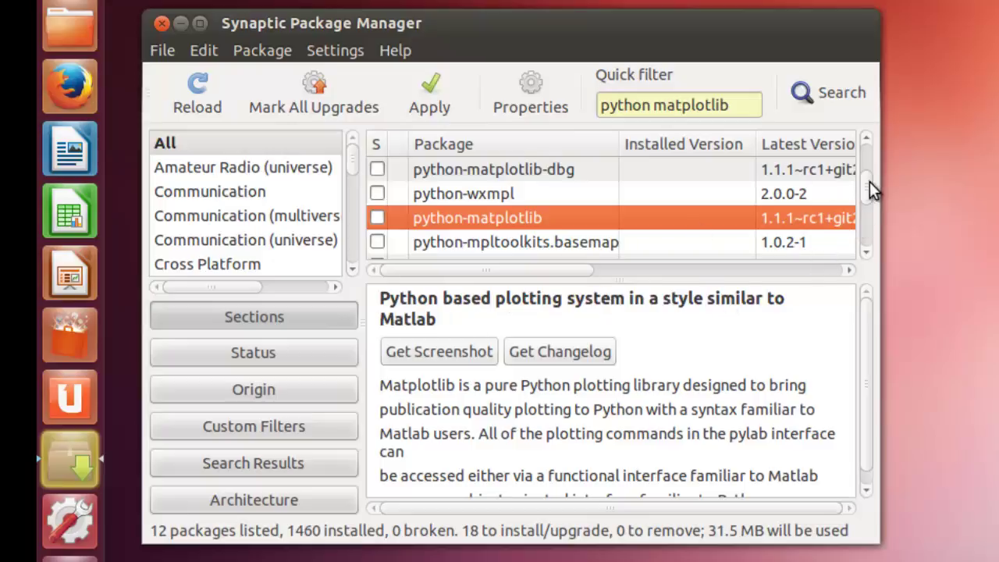
scroll(868, 182, down, 1)
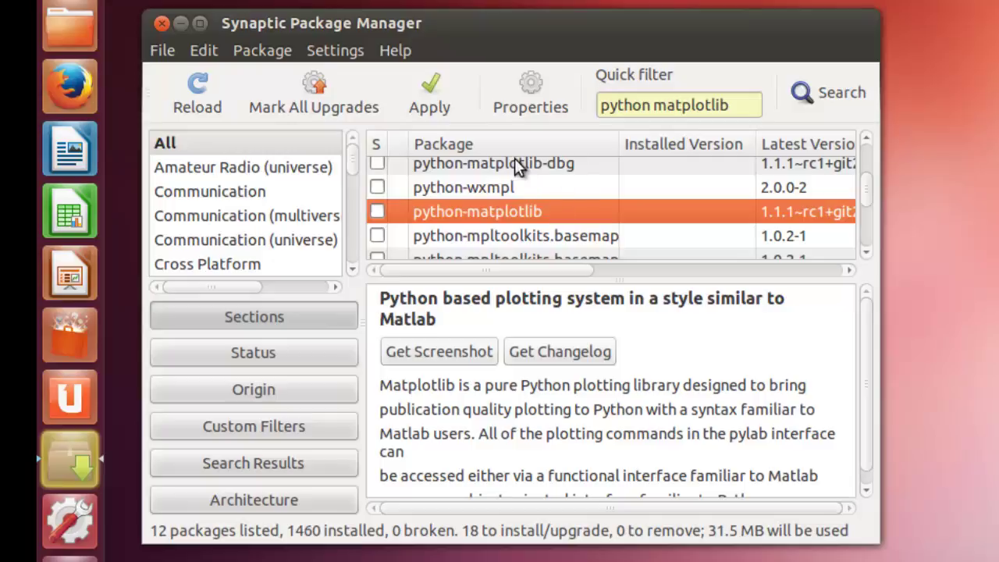
- Mark python-matplotlib and its dependencies for installation, reaching 34 packages and 75.9 MB
click(376, 211)
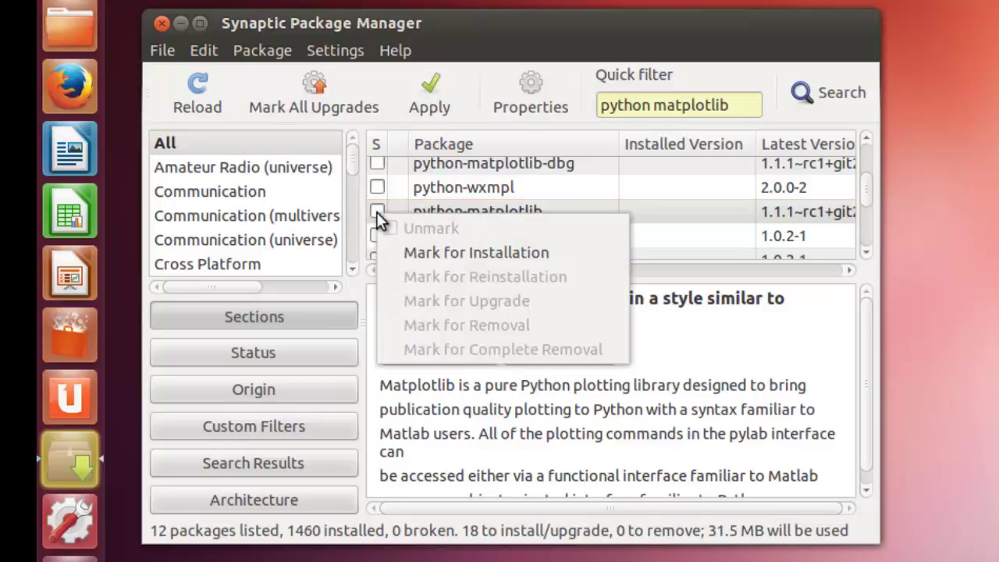
click(412, 250)
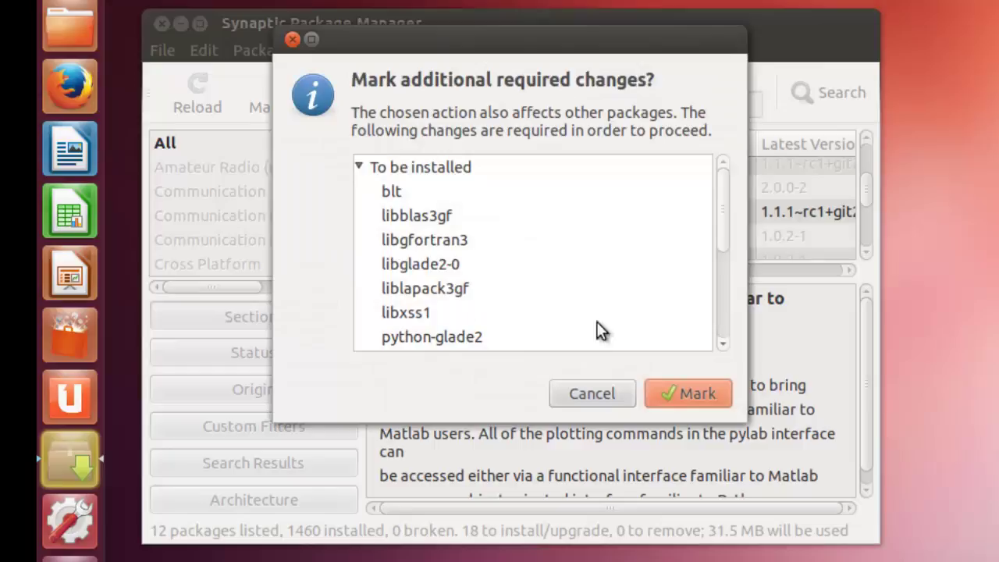
click(701, 392)
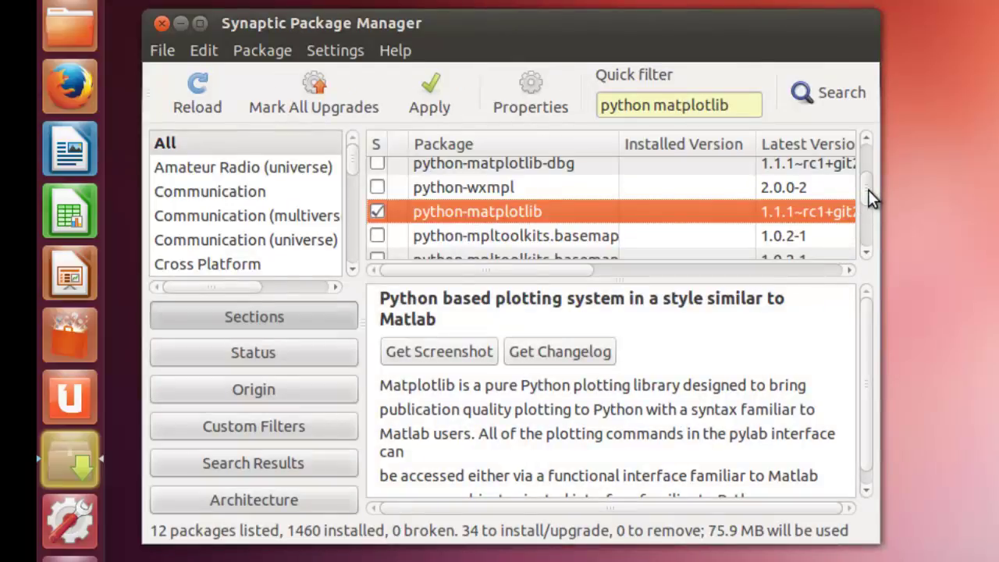
drag(868, 189, 871, 167)
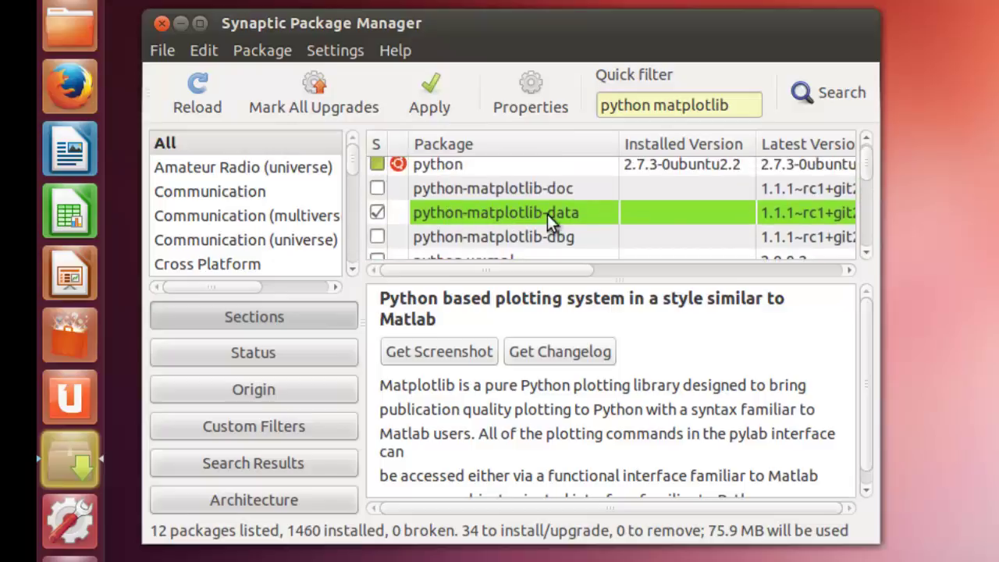
click(865, 256)
scroll(864, 257, down, 3)
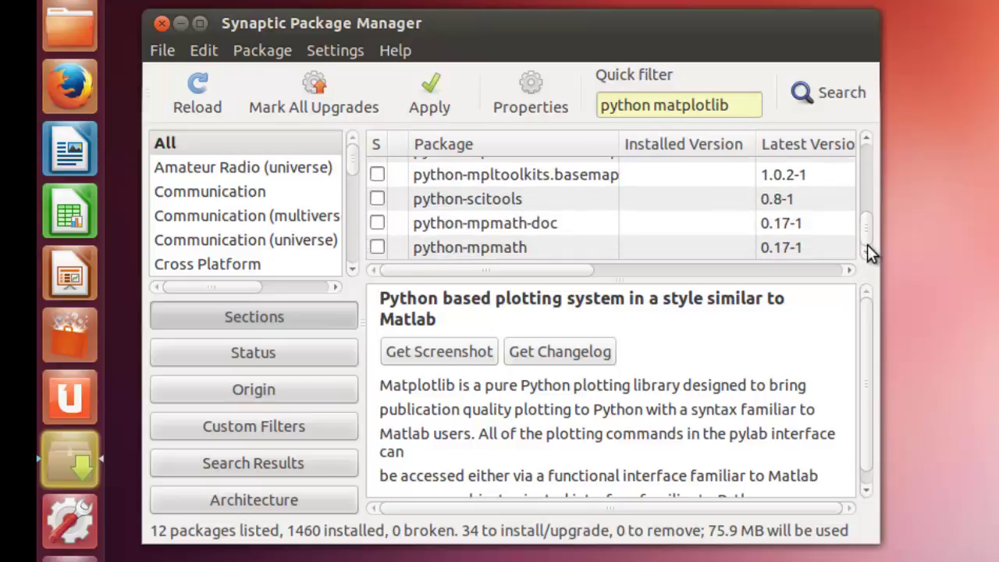
- Filter for 'python scipy' and mark python-scipy with its dependencies, totalling 46 packages, 168 MB
click(734, 114)
key(BackSpace)
key(BackSpace)
key(BackSpace)
key(BackSpace)
key(BackSpace)
key(BackSpace)
key(BackSpace)
key(BackSpace)
key(BackSpace)
key(BackSpace)
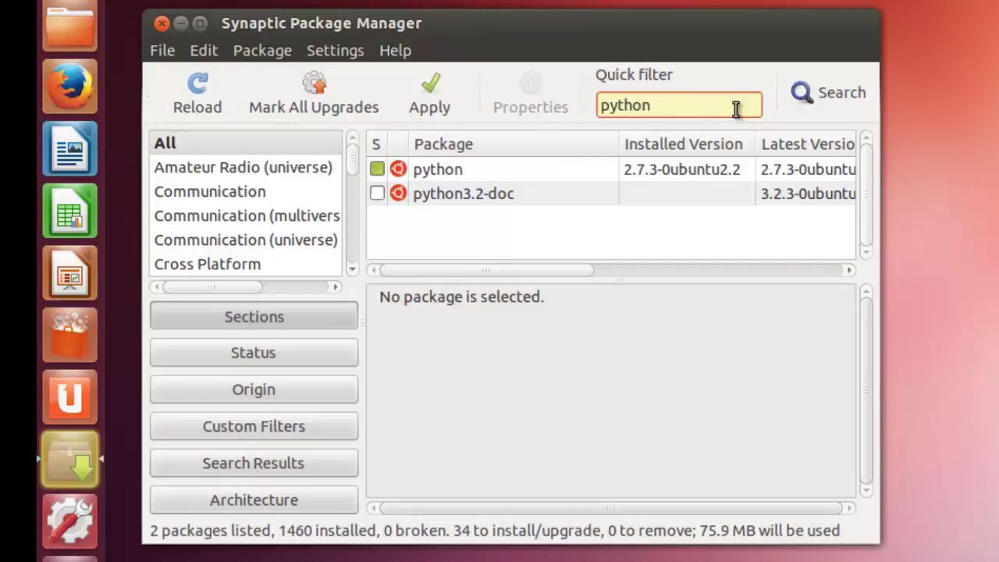
text(scipy)
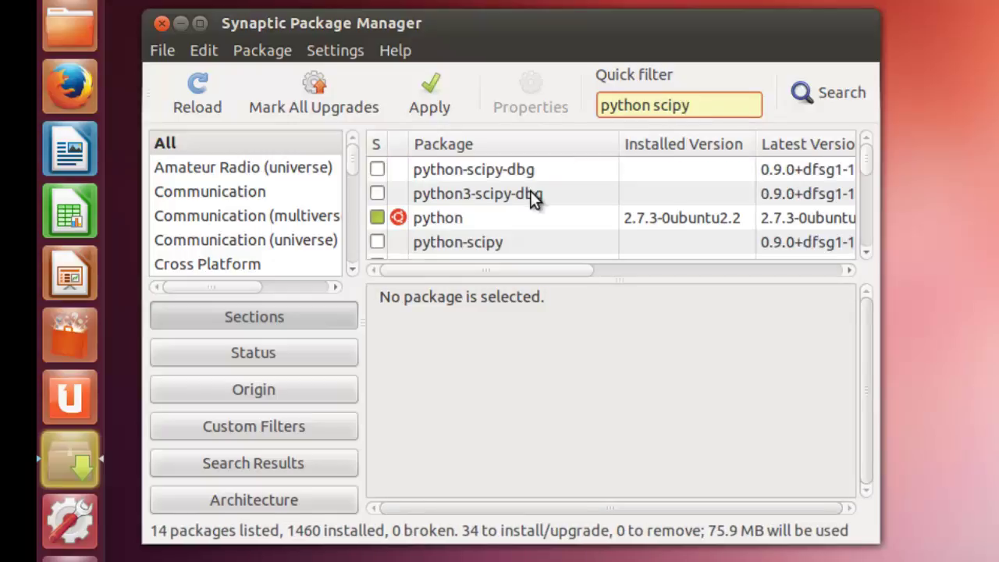
click(377, 243)
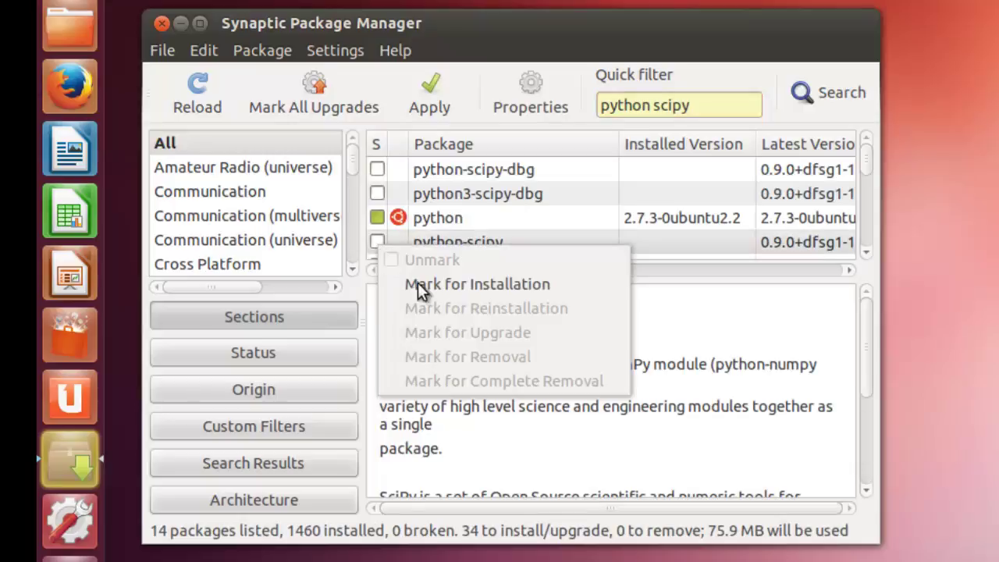
click(437, 287)
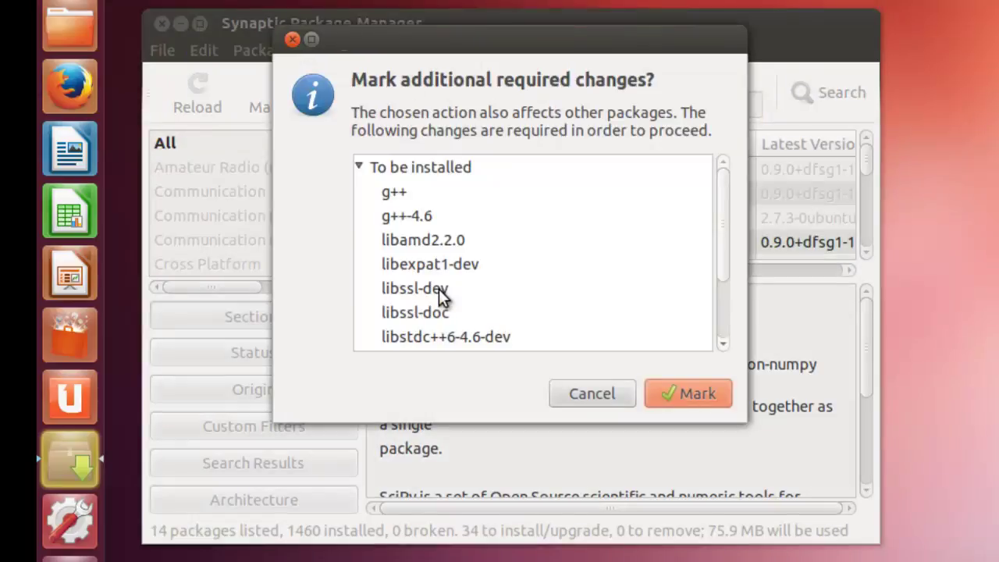
click(715, 388)
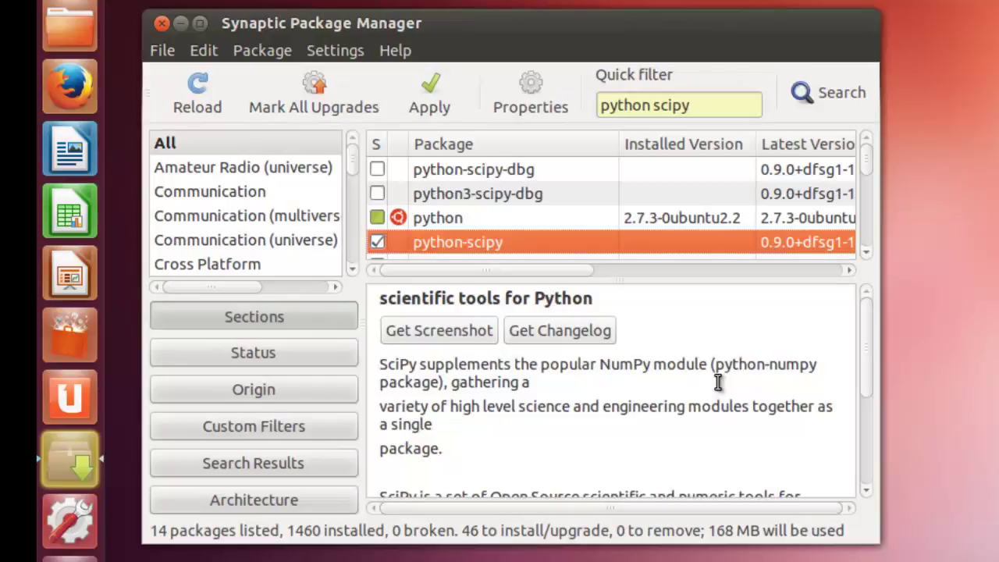
click(866, 251)
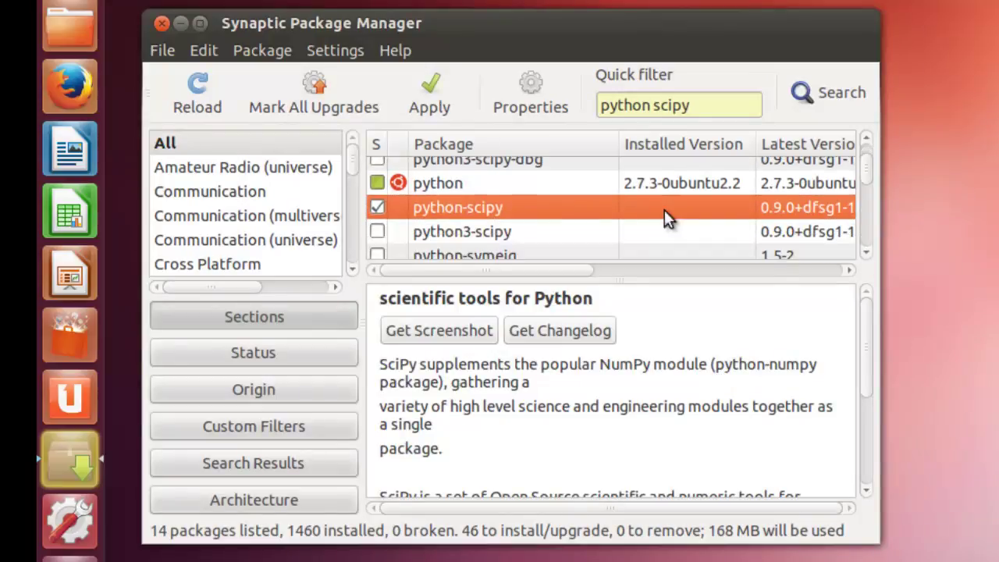
- Filter for 'python pandas' and mark python-pandas with its required dependencies
click(700, 106)
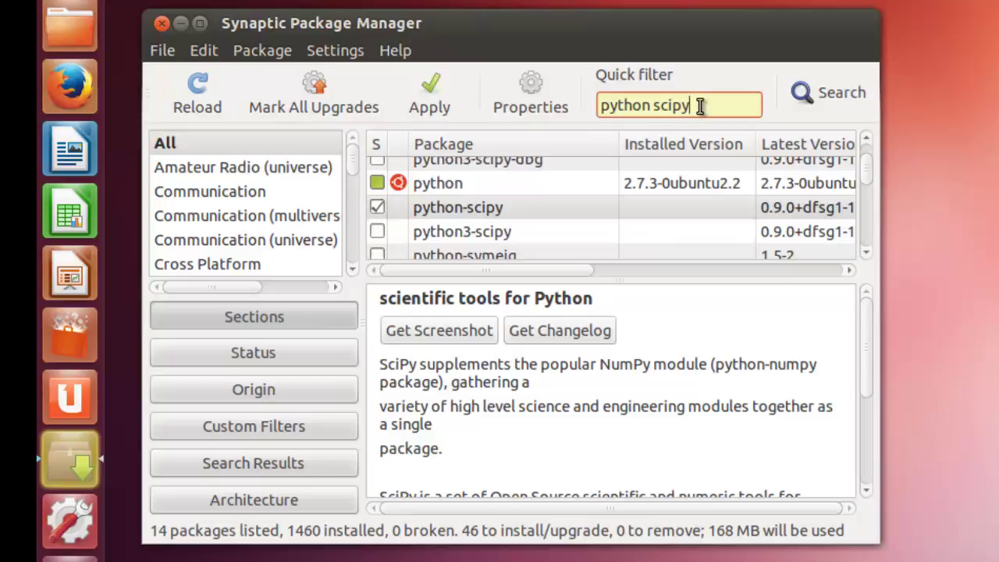
key(BackSpace)
key(BackSpace)
key(BackSpace)
key(BackSpace)
key(BackSpace)
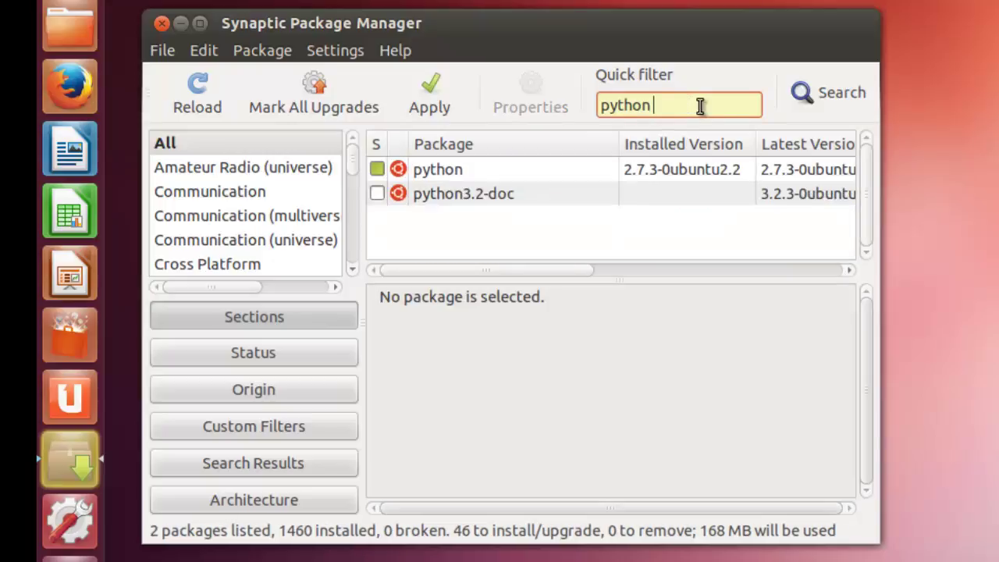
text(pandas)
click(380, 218)
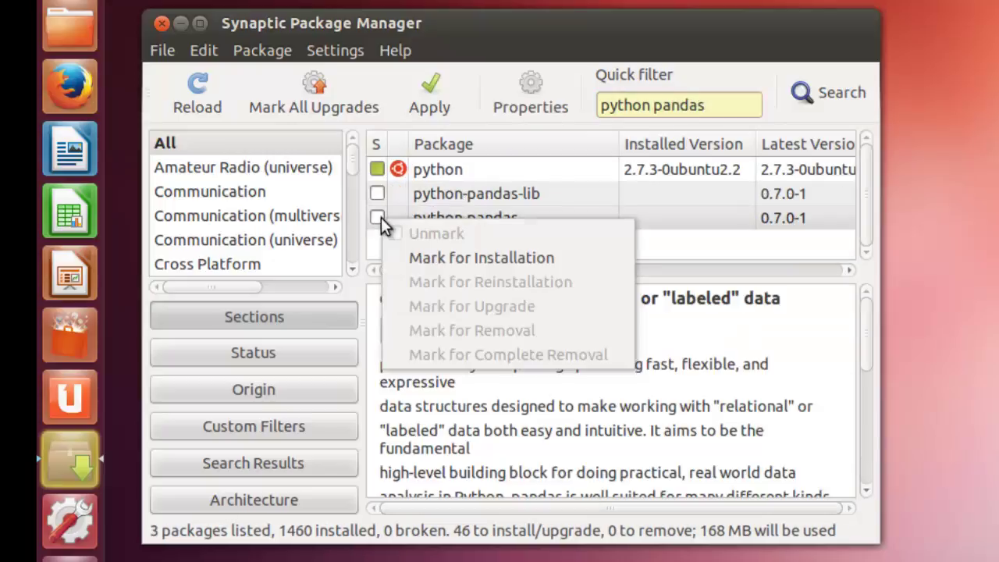
click(432, 262)
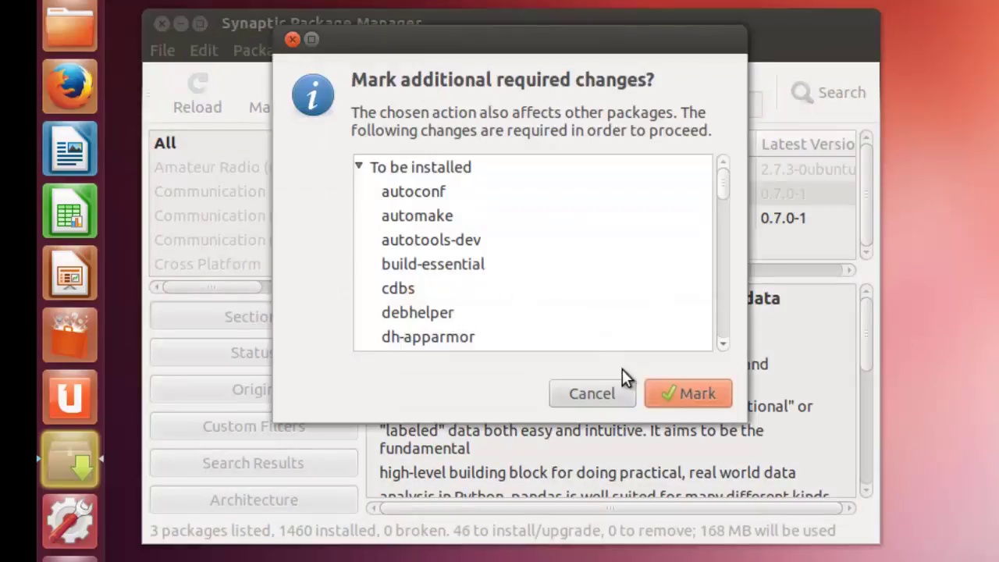
click(672, 394)
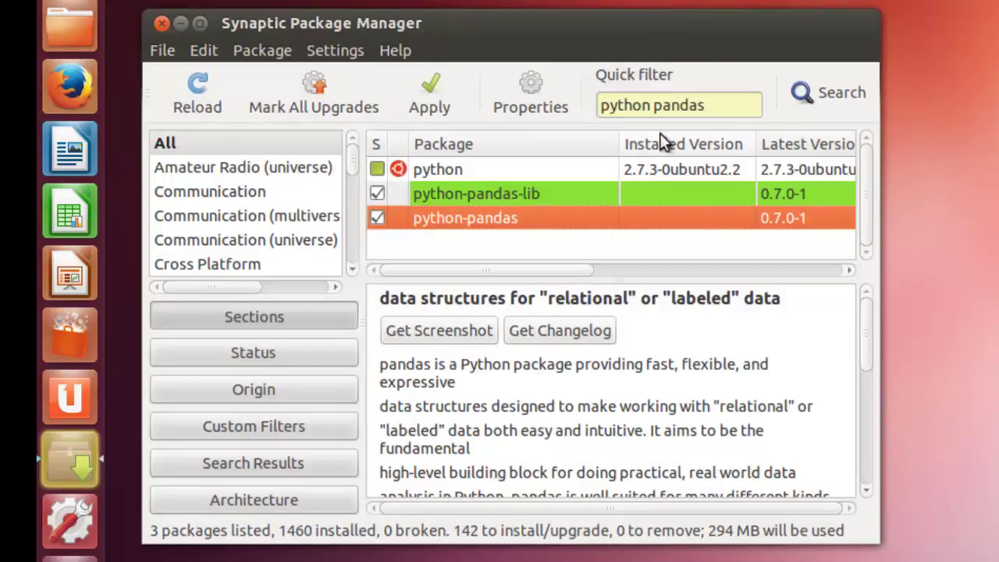
- Filter for 'python sympy' and mark python-sympy with its dependencies, totalling 154 packages, 661 MB
click(712, 107)
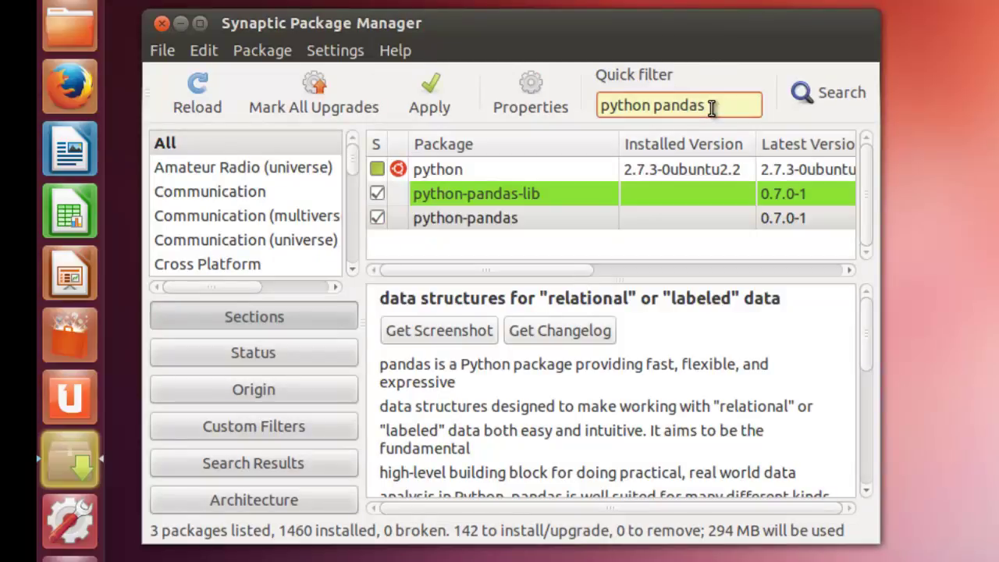
key(BackSpace)
key(BackSpace)
key(BackSpace)
key(BackSpace)
key(BackSpace)
key(BackSpace)
text(sympy)
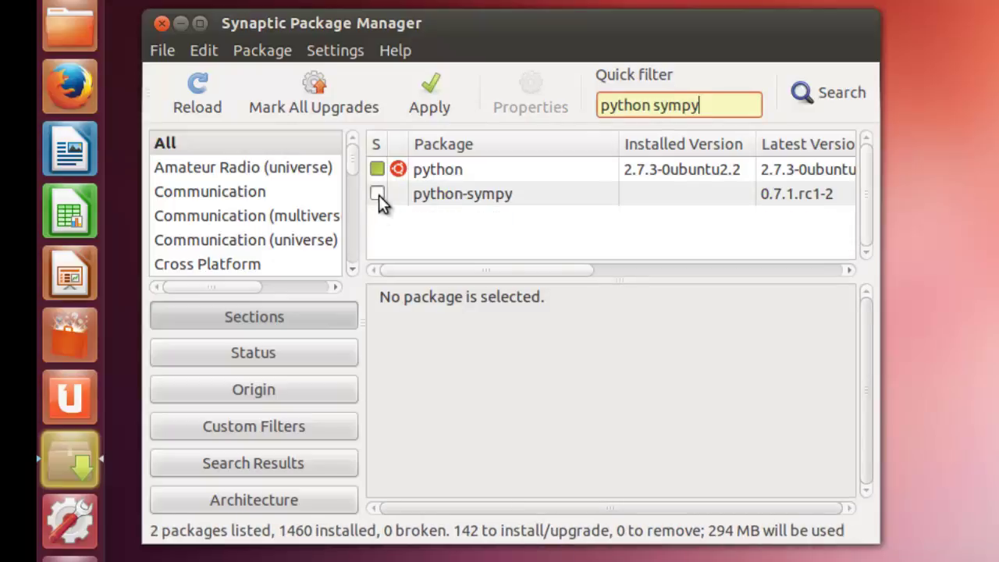
click(379, 195)
click(467, 232)
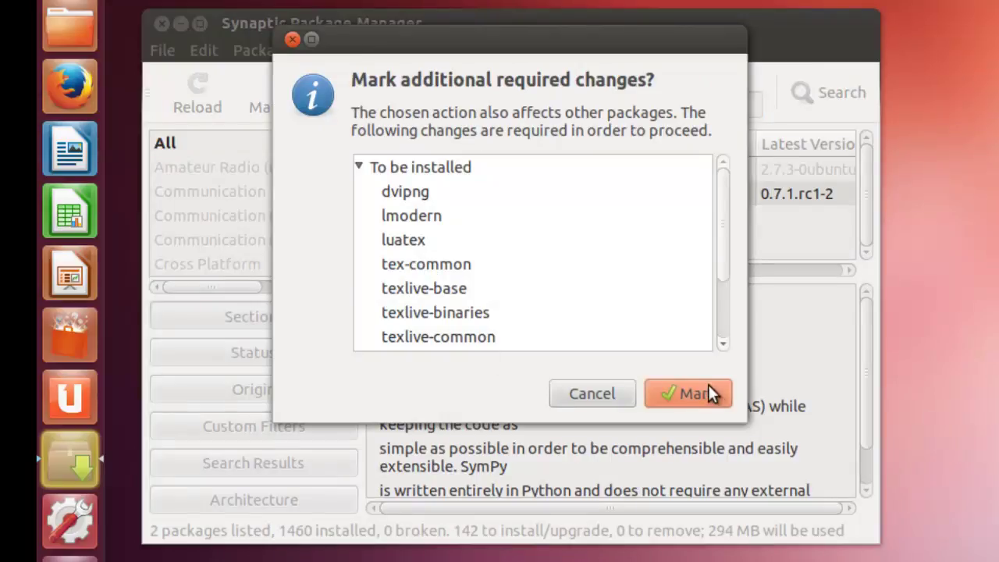
click(688, 393)
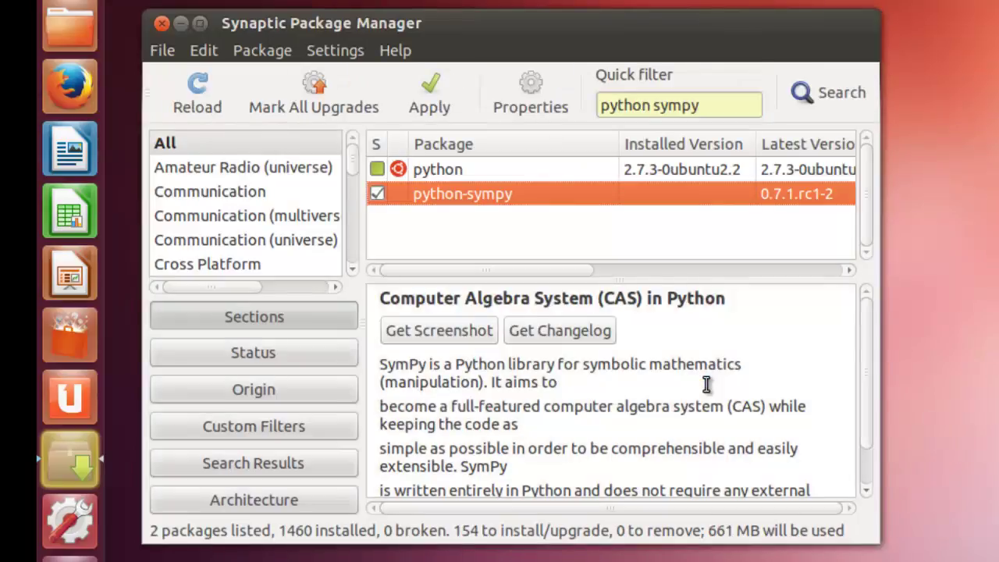
click(706, 102)
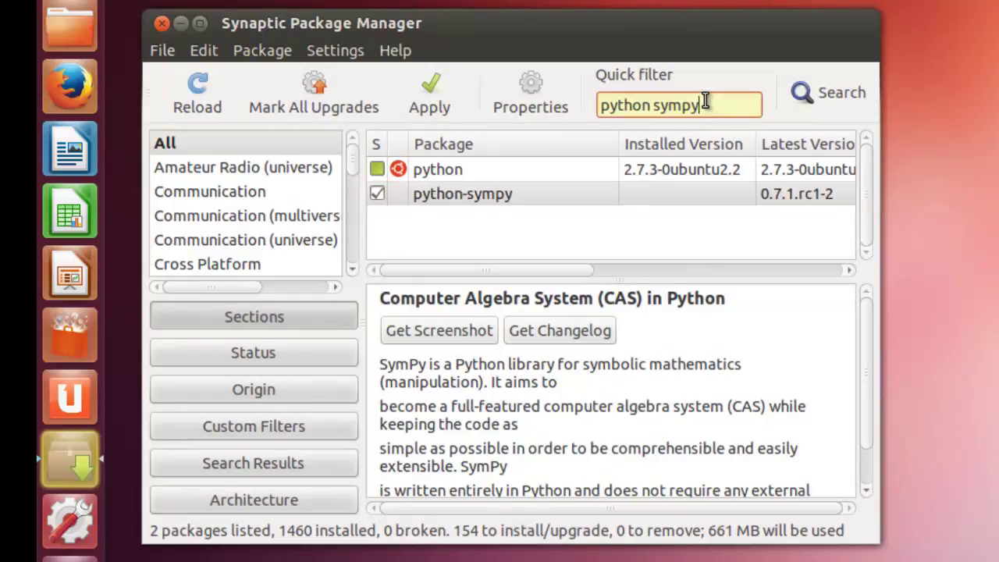
- Filter for 'python setuptools', mark python-setuptools, and bring up the Apply summary of 155 packages
key(BackSpace)
key(BackSpace)
key(BackSpace)
key(BackSpace)
key(BackSpace)
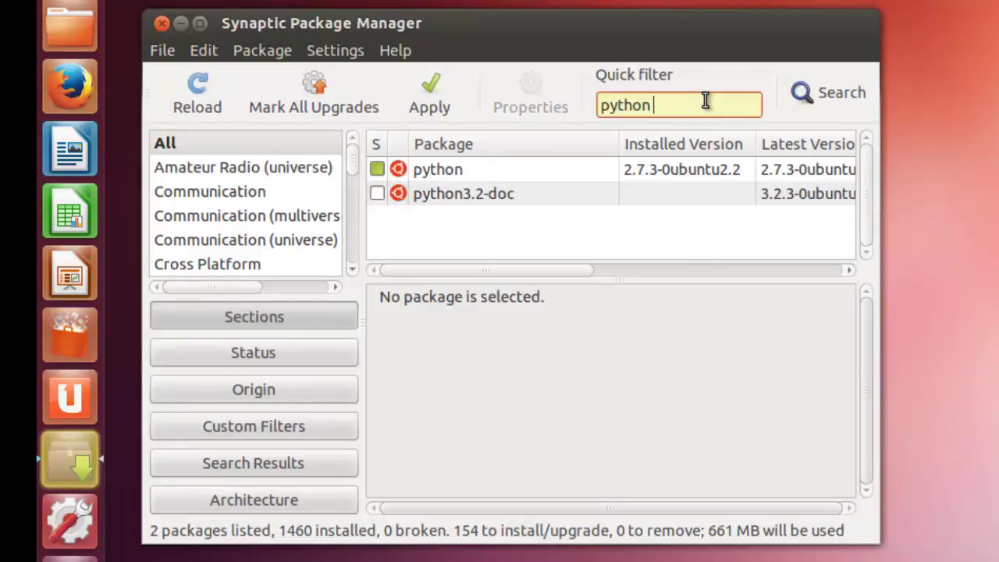
text(setup)
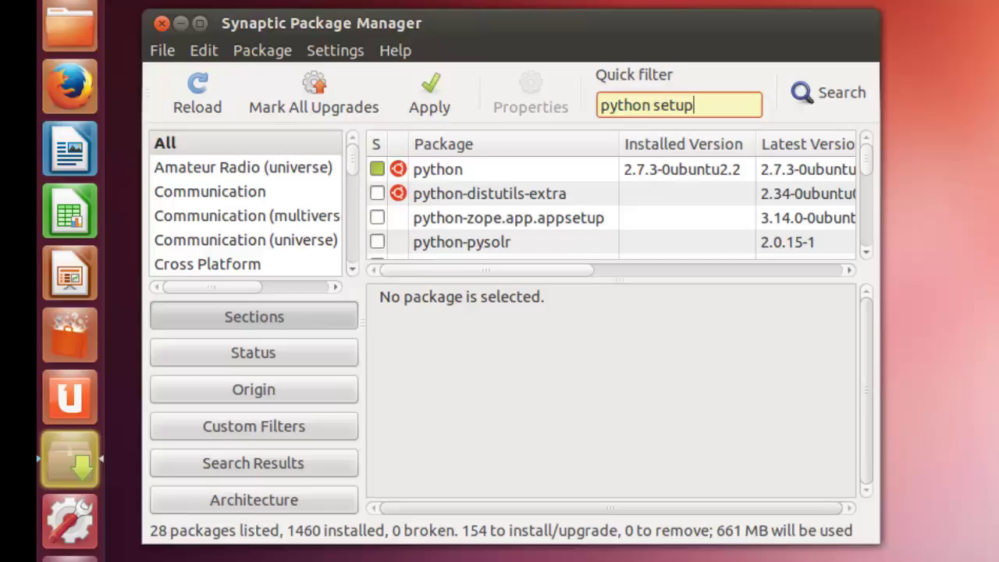
text(tools)
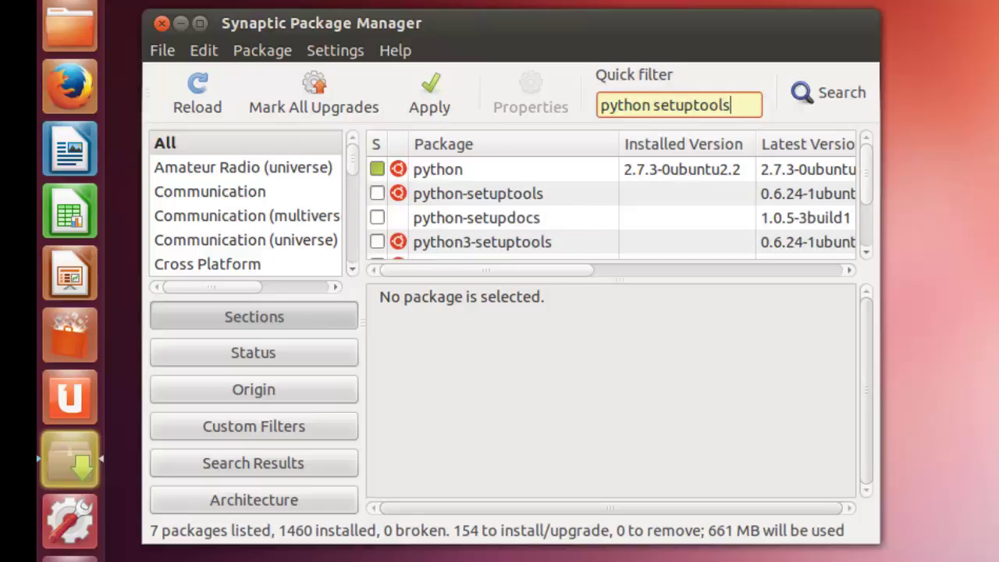
click(378, 192)
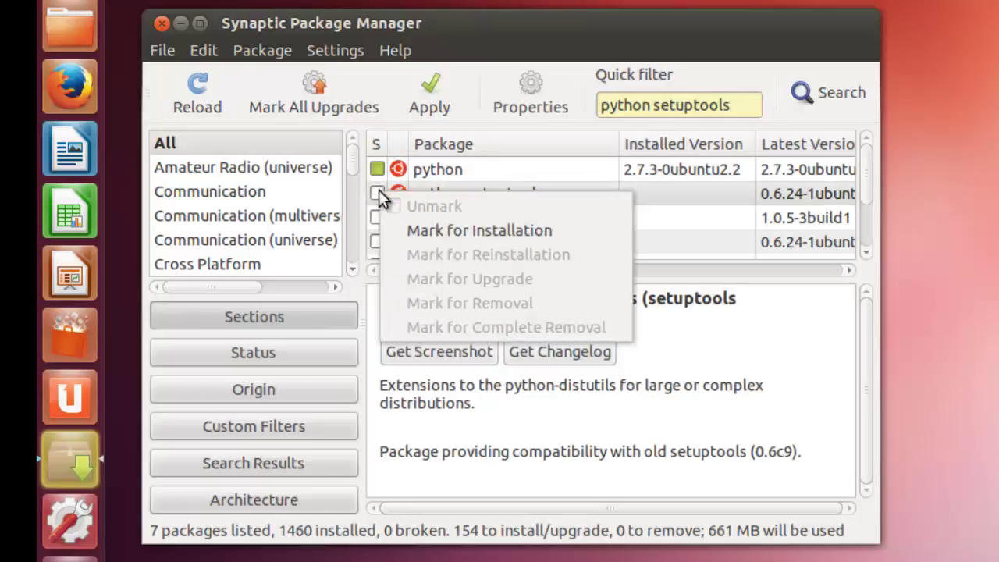
click(450, 234)
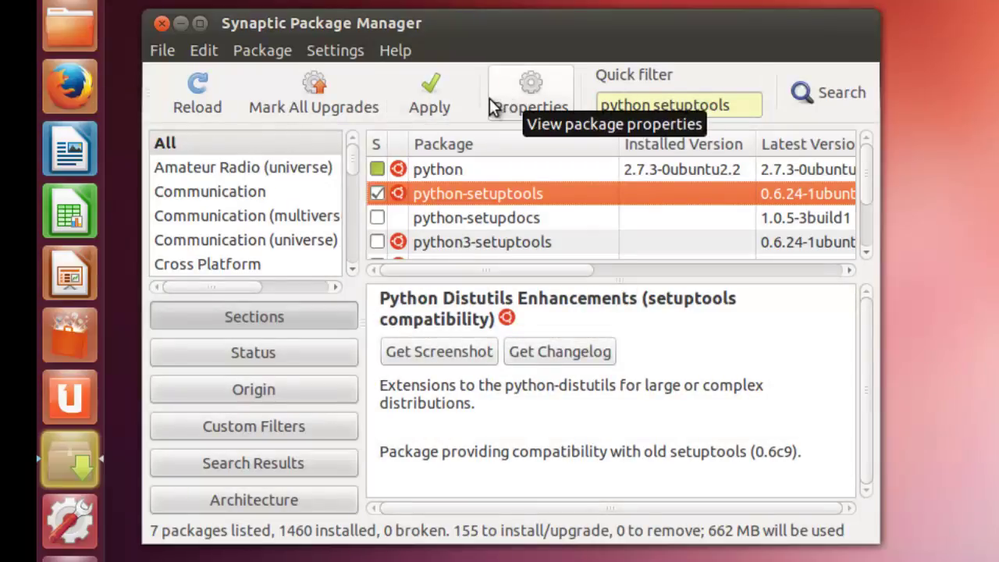
click(459, 96)
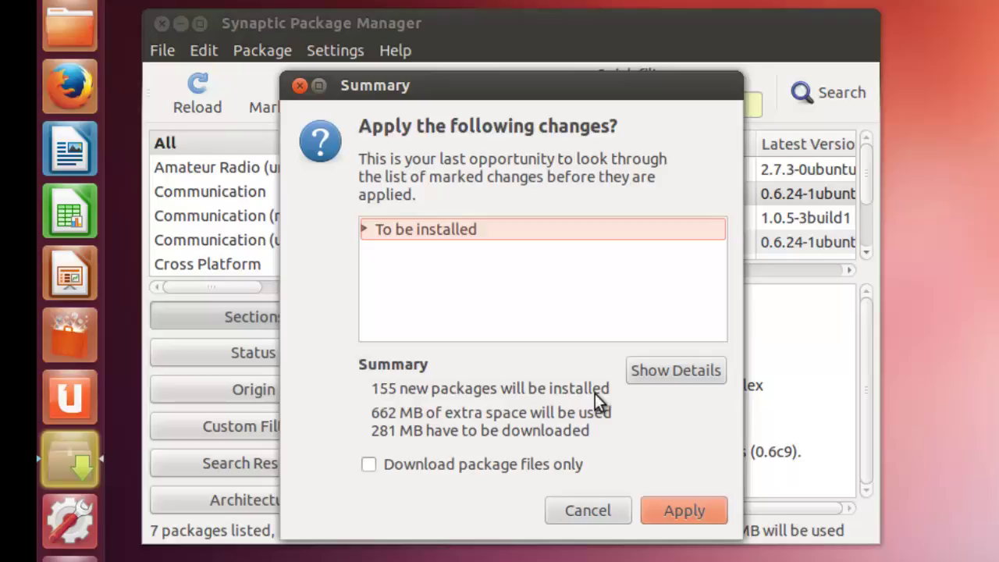
- Apply all 155 package changes and close the Changes applied notice once installation finishes
click(691, 511)
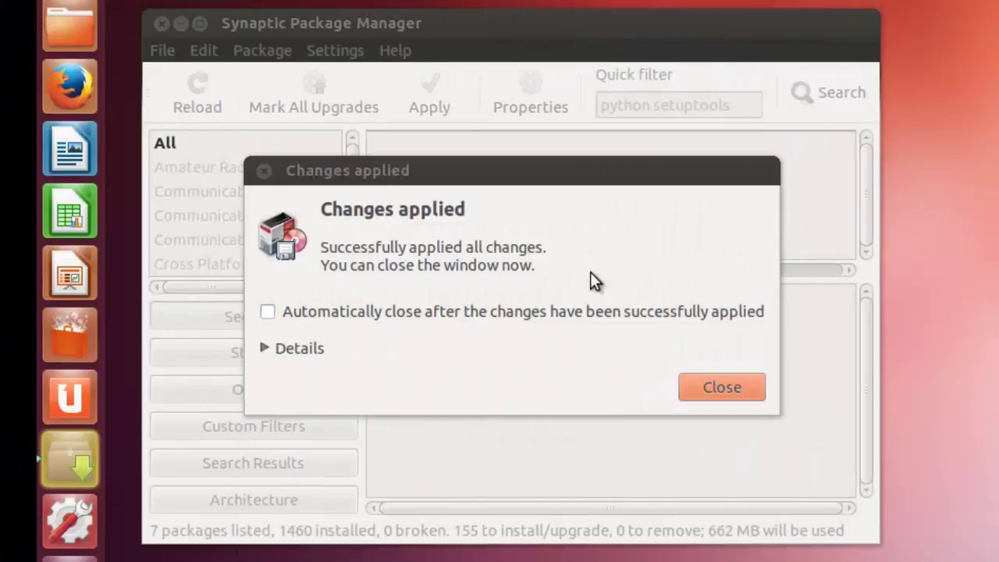
click(736, 390)
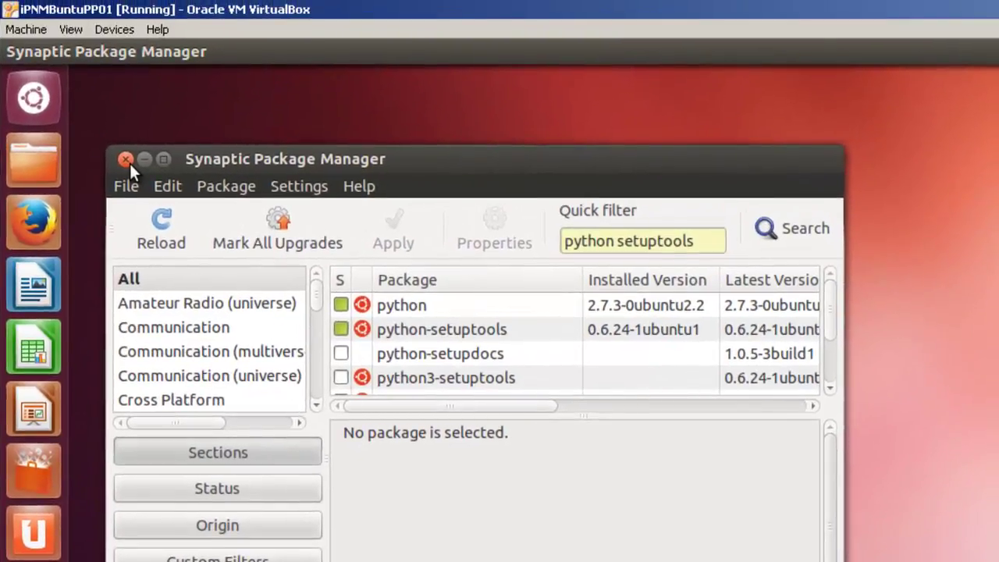
- Close Synaptic and launch Terminal by searching 'ter' in the Dash
click(126, 160)
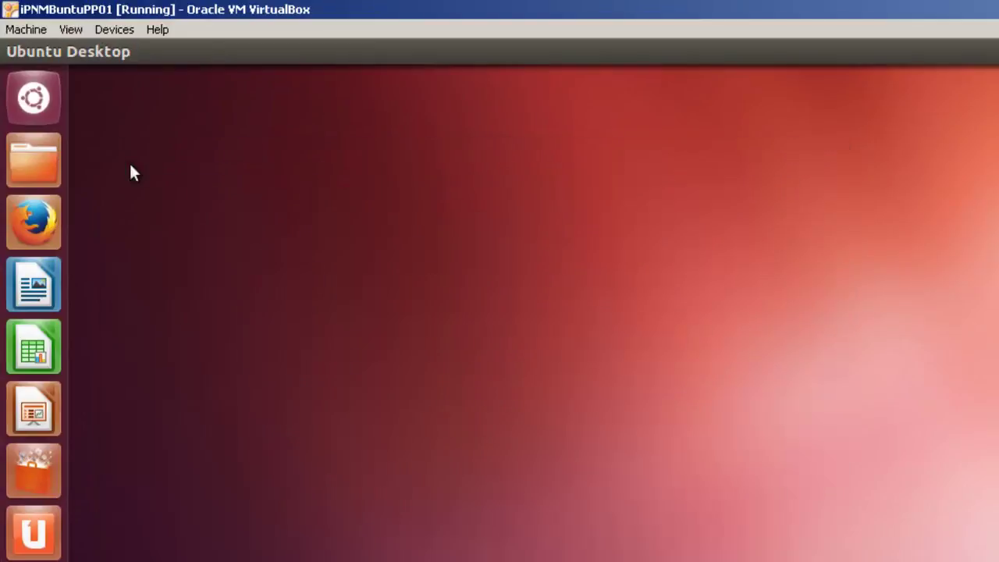
click(33, 100)
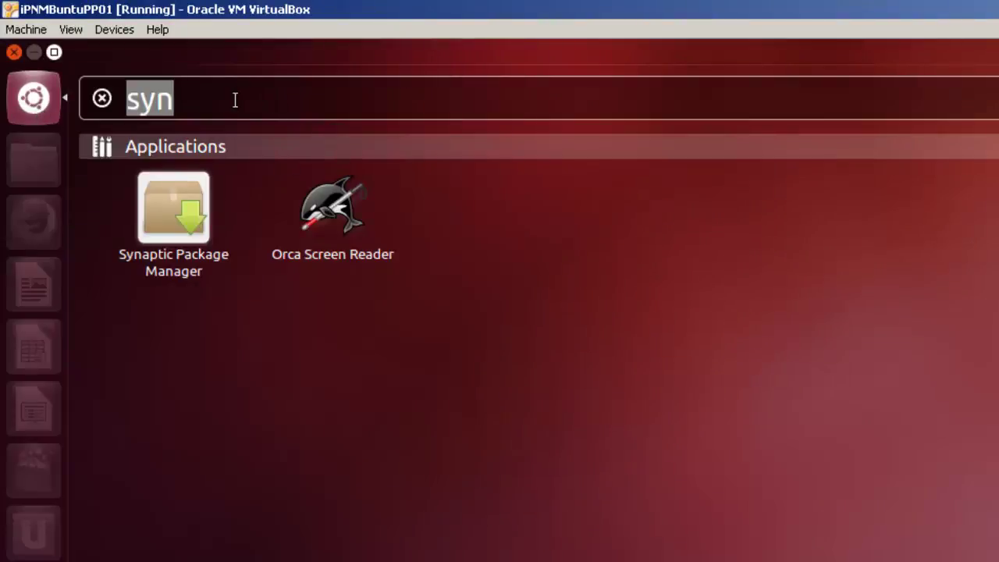
text(ter)
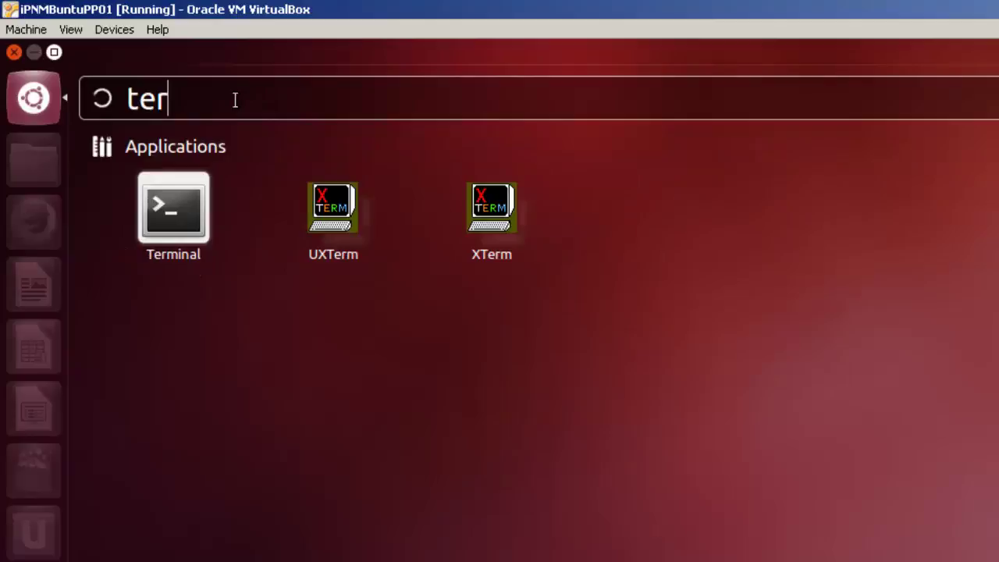
click(190, 207)
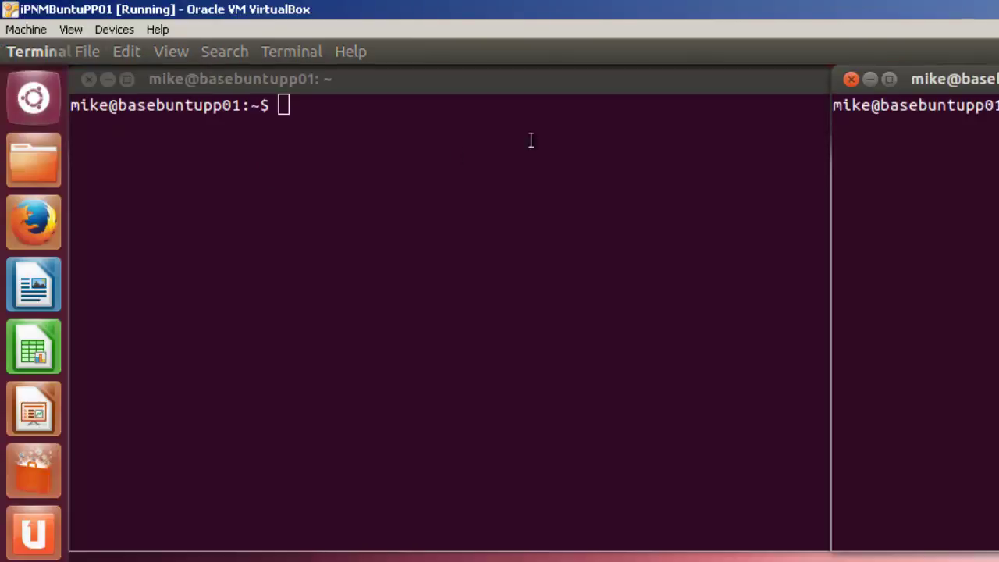
- Start the IPython Notebook server with 'ipython notebook' in the left terminal window
click(287, 106)
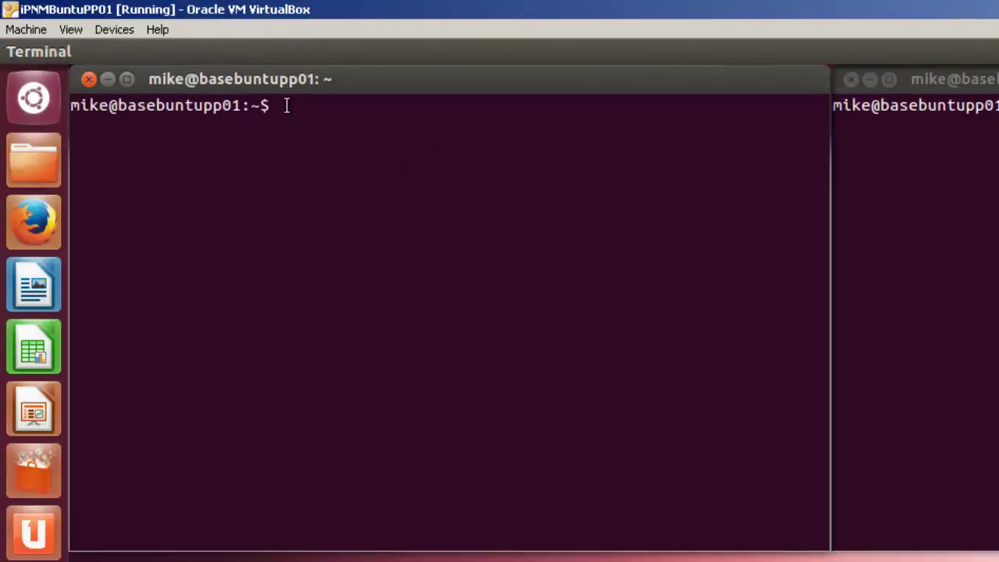
text(ipython noteboo)
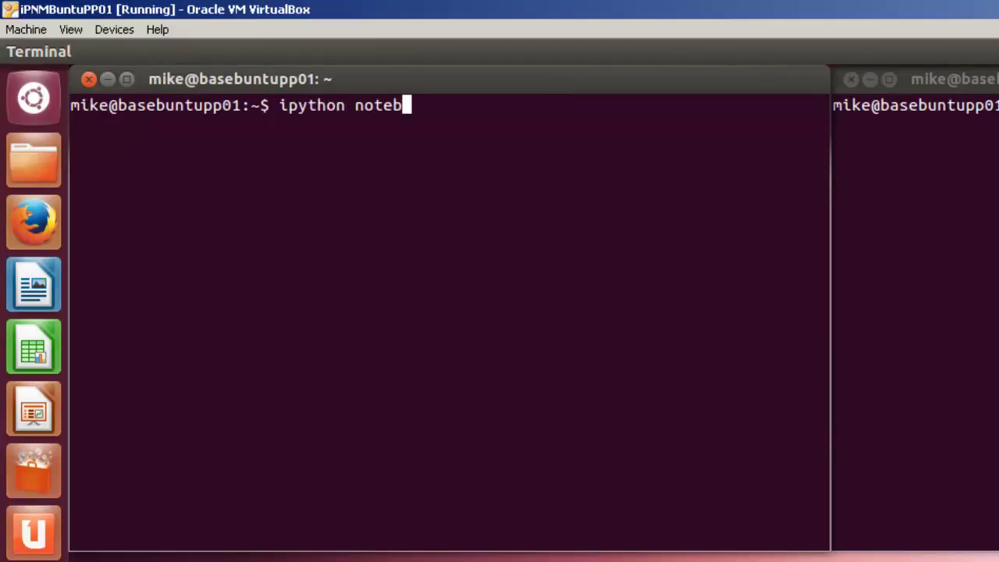
text(k)
key(Return)
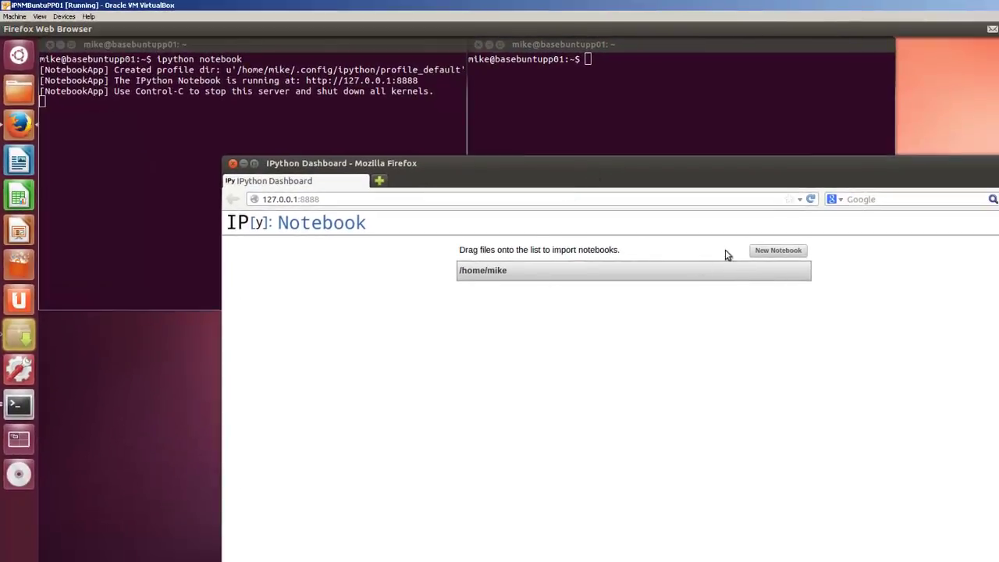
- Create a new Untitled0 notebook from the dashboard and move the Firefox window down and right
click(778, 251)
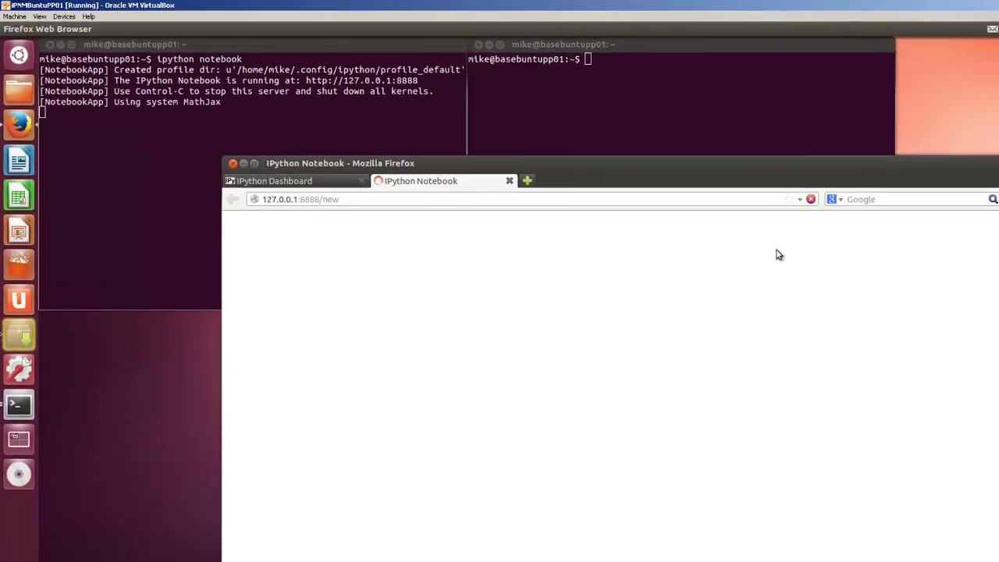
drag(549, 166, 799, 191)
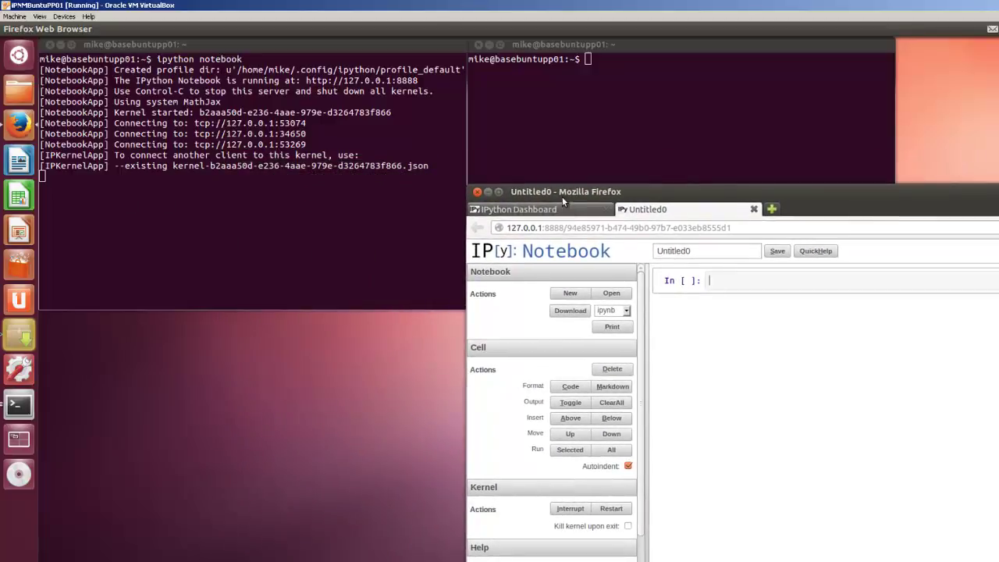
- Stop the notebook server with Ctrl+C and close the notebook's Firefox window
click(129, 179)
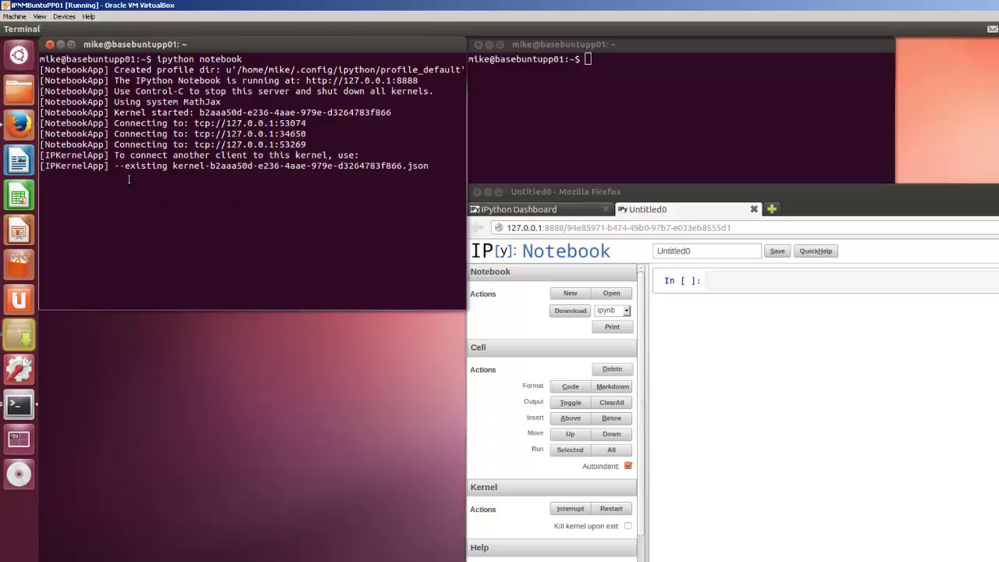
key(ctrl+c)
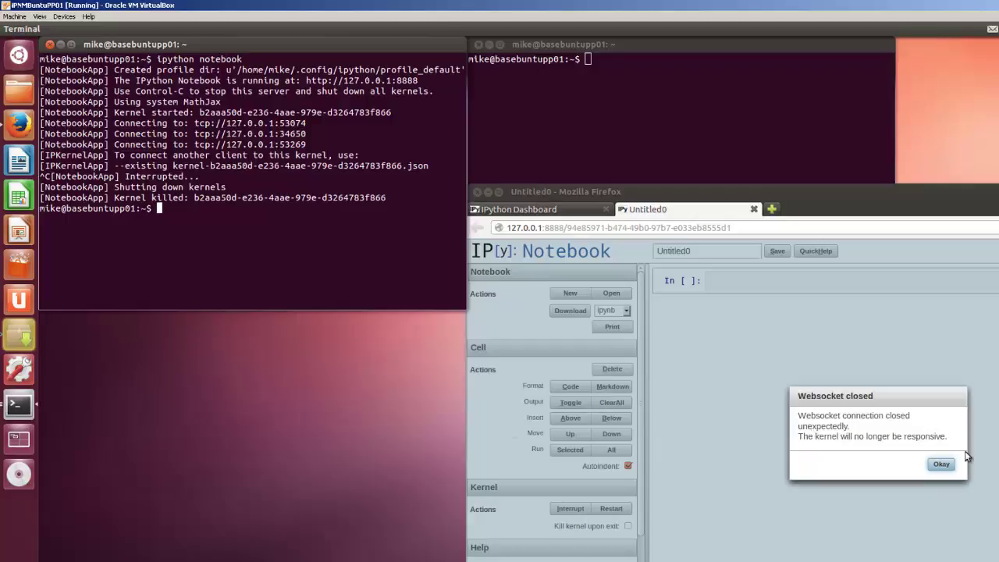
click(938, 466)
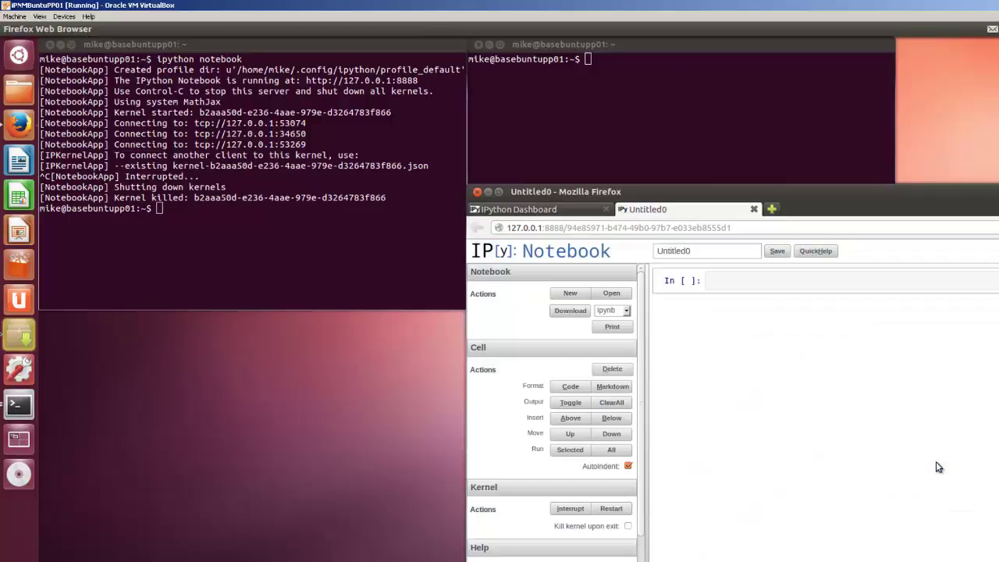
click(478, 192)
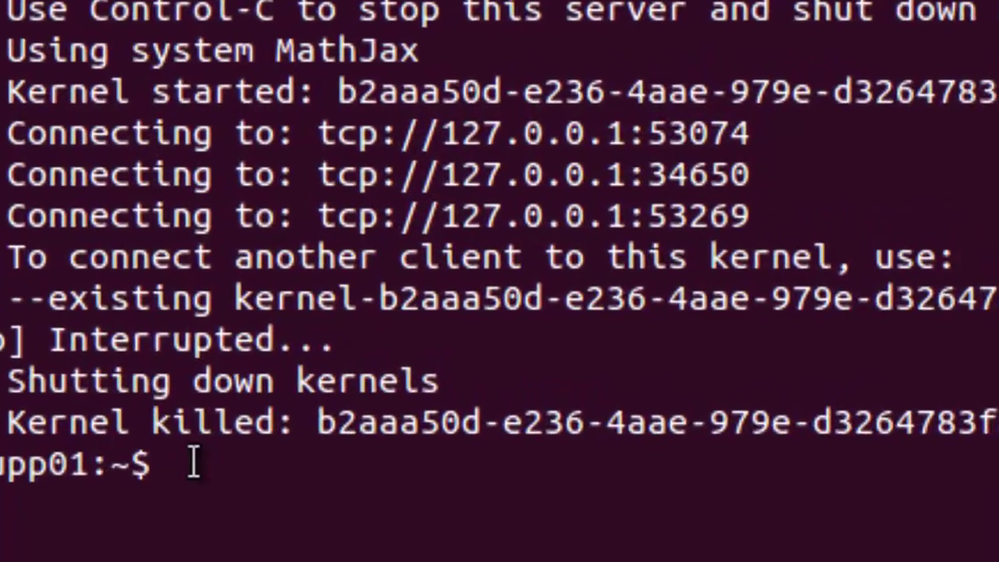
- Upgrade IPython with 'sudo easy_install -U ipython[all]', authenticating with the administrator password
text(su)
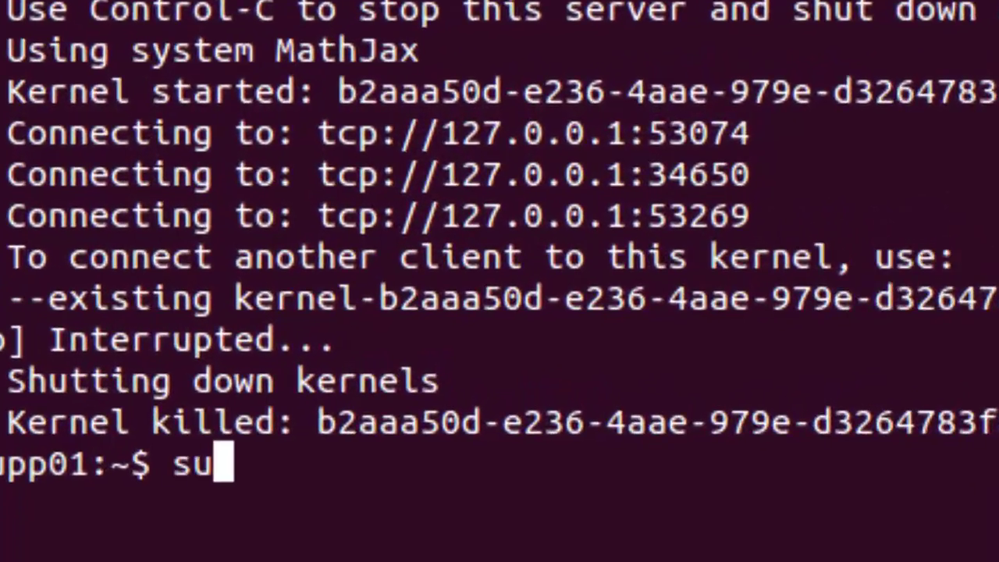
text(do easy)
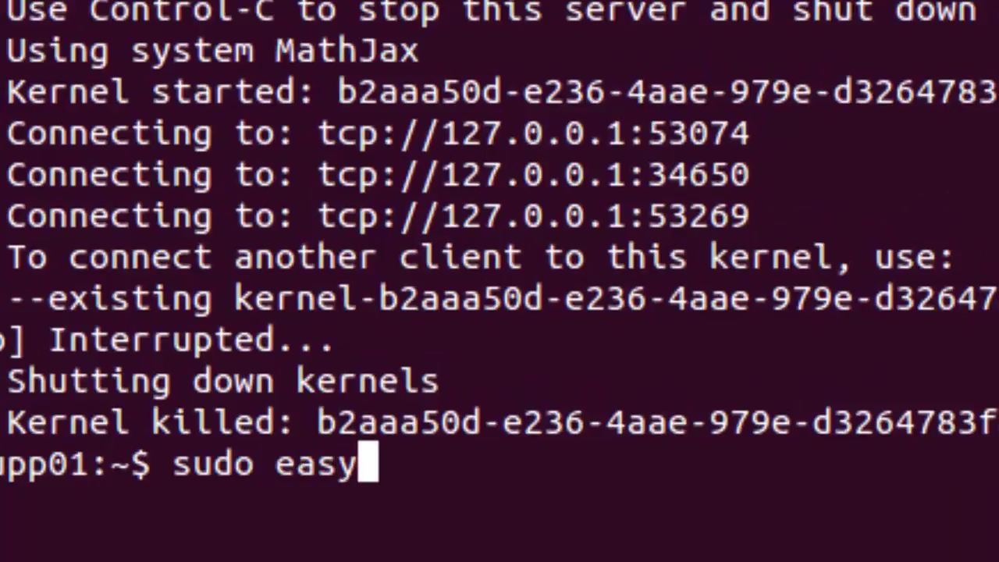
text(_)
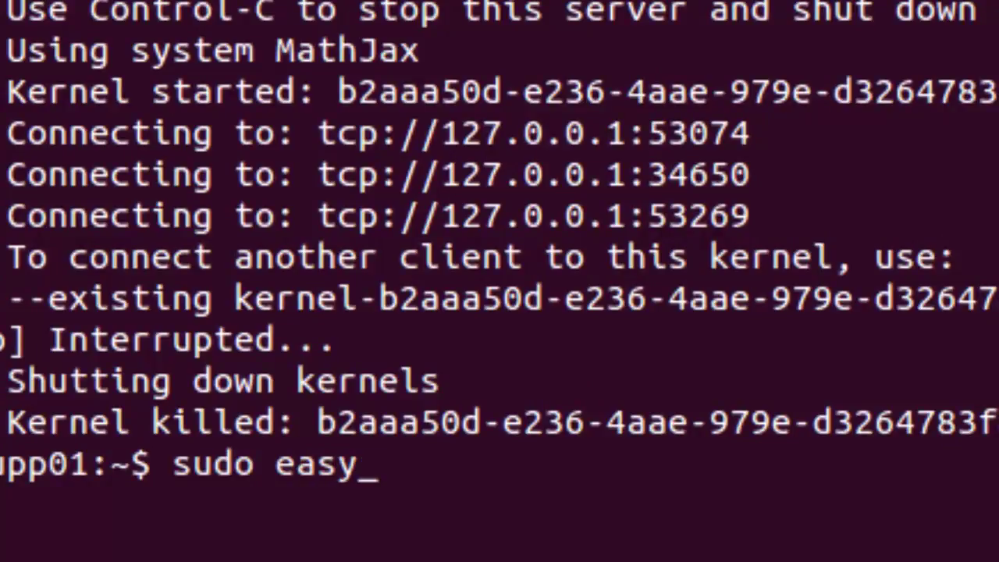
text(install )
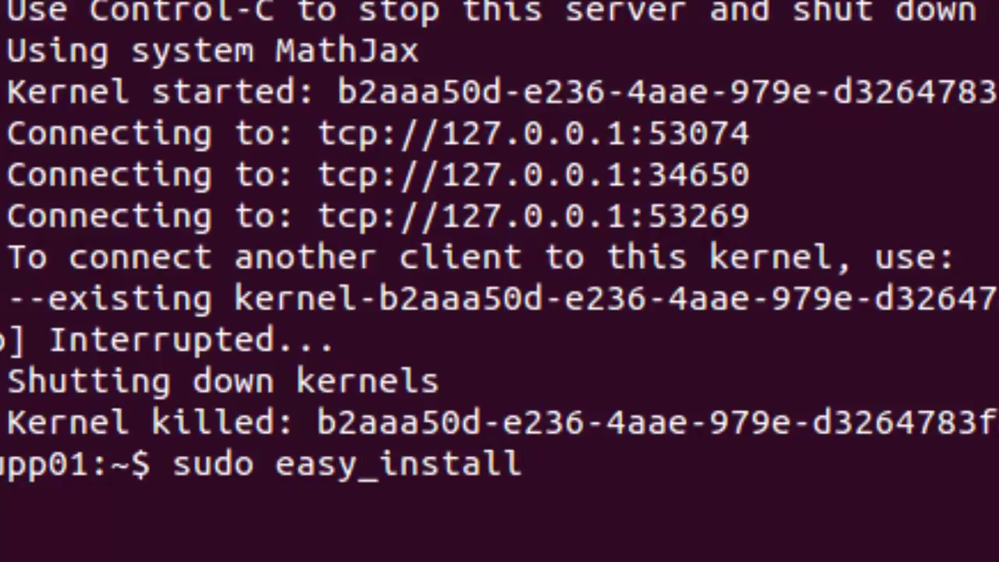
text(-U ip)
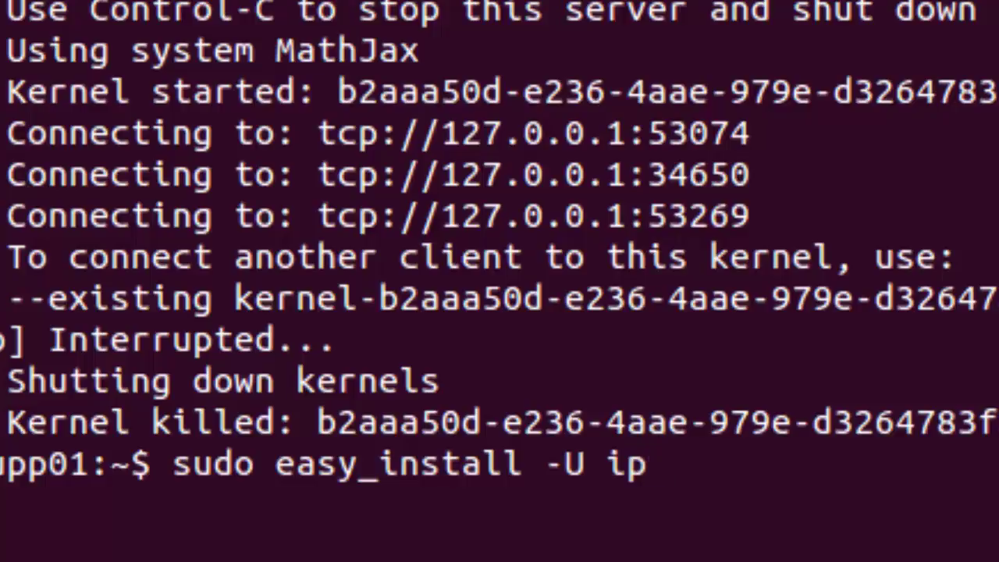
text(ython[all)
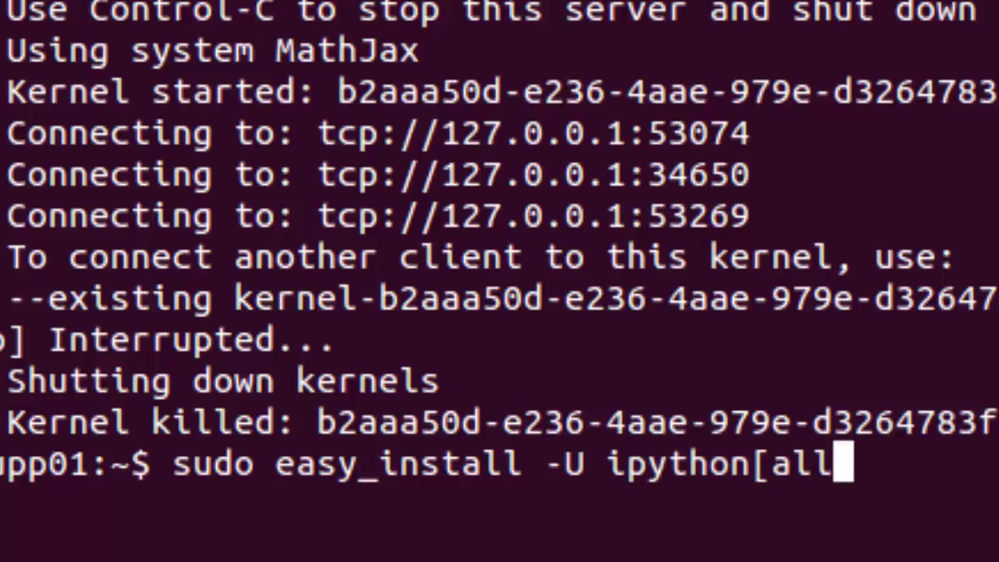
text(])
key(Return)
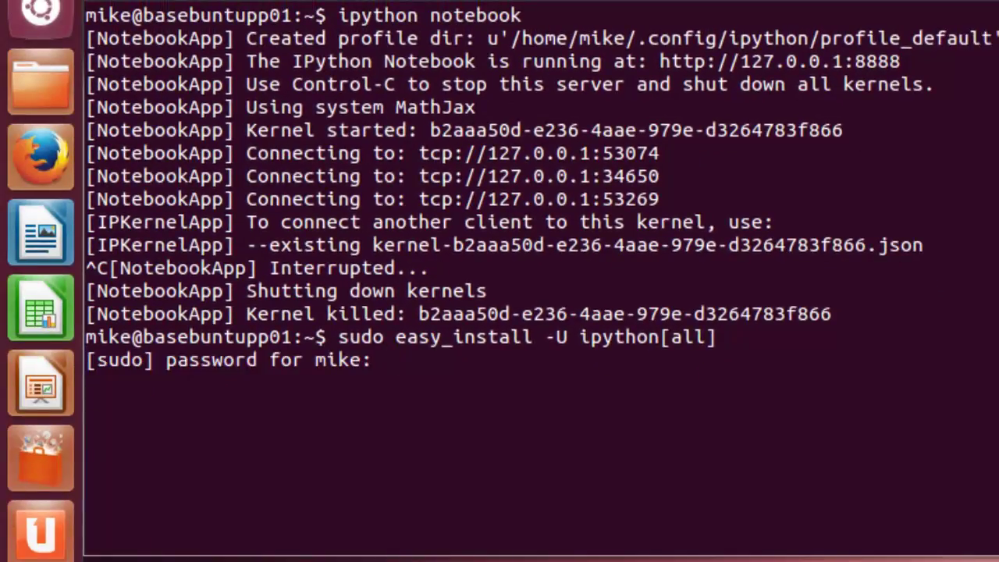
key(Return)
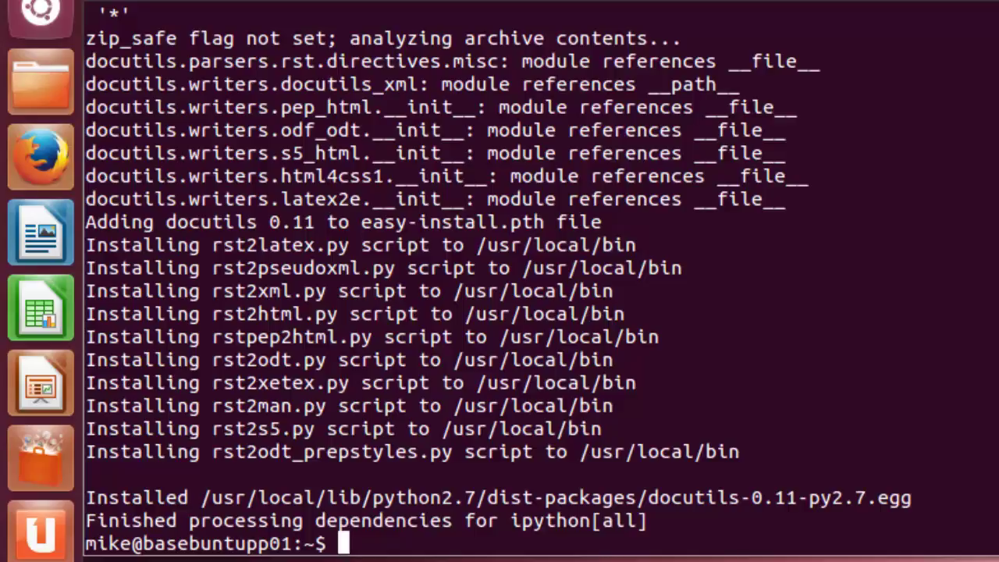
- Relaunch the server with 'ipython notebook' and create a new Untitled1 notebook in Firefox
text(ipython)
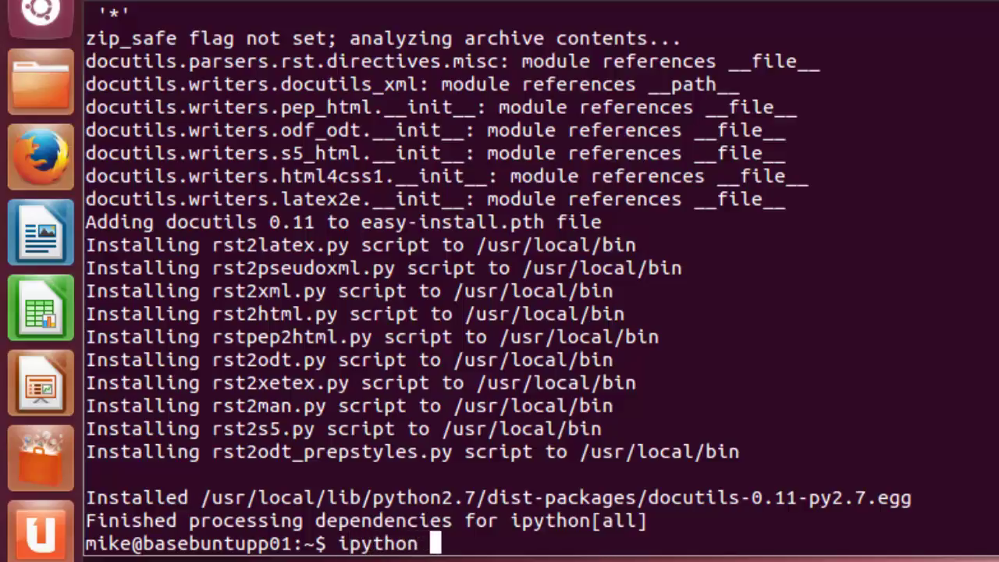
text( notew)
key(BackSpace)
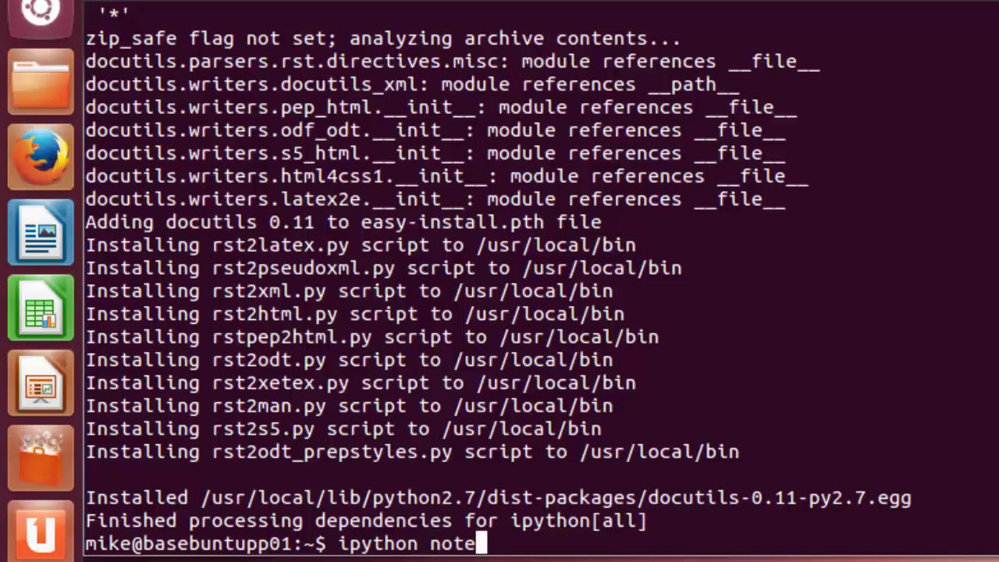
text(book)
key(Return)
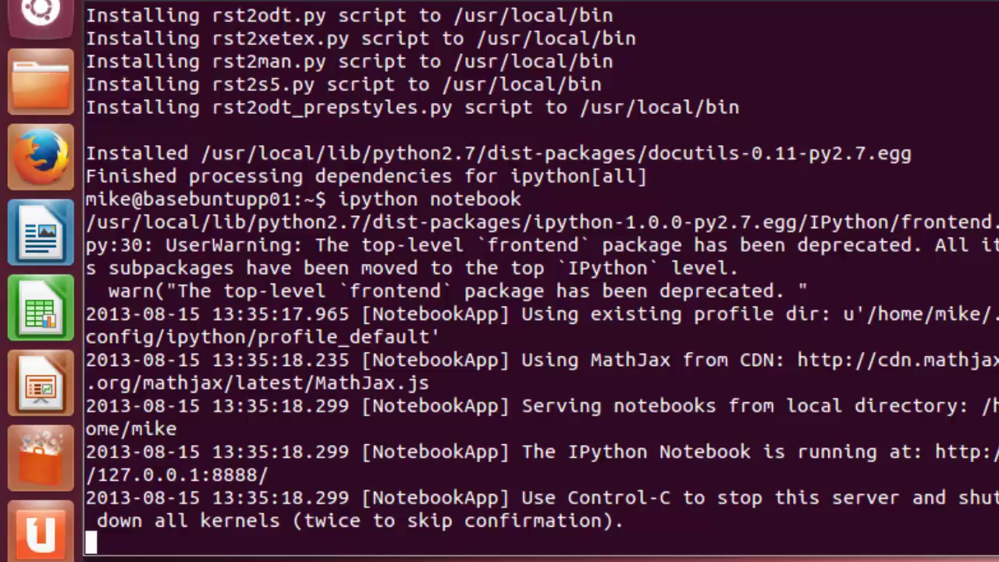
click(35, 160)
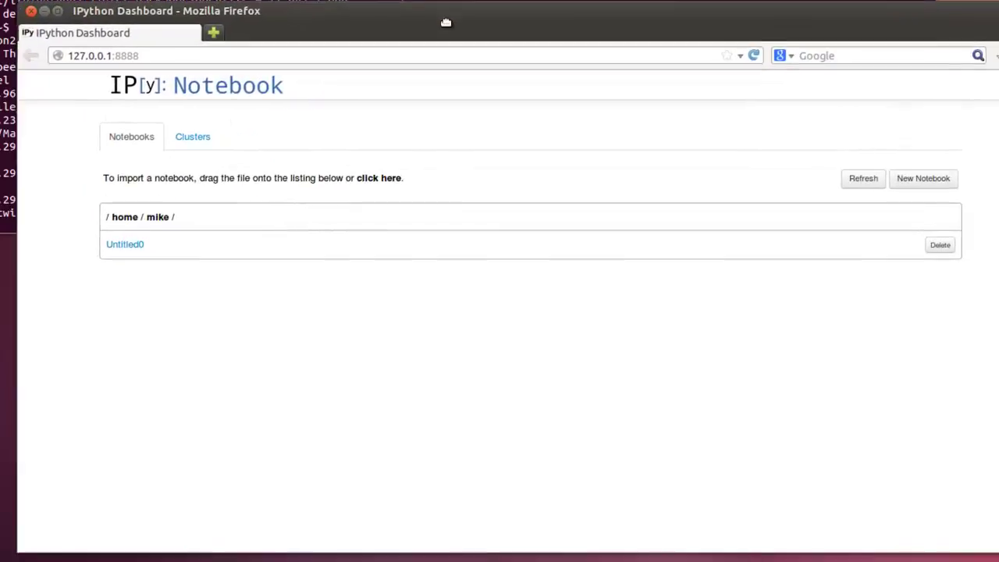
click(937, 179)
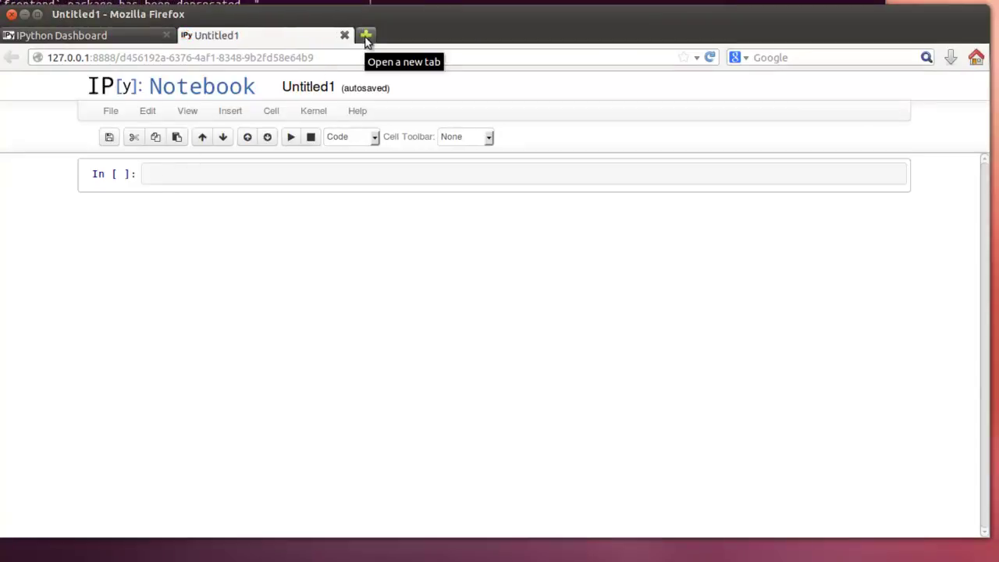
click(366, 36)
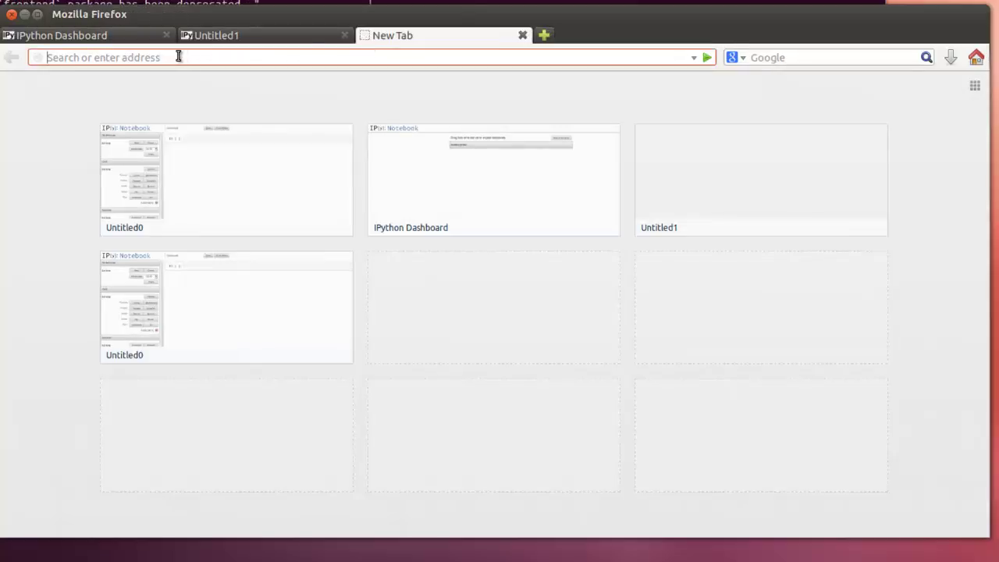
text(www.lo)
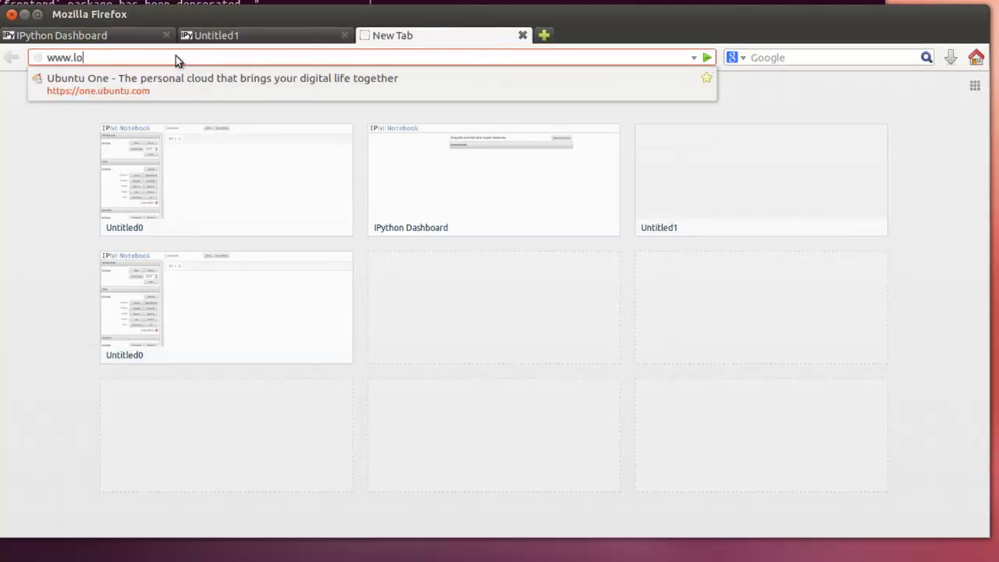
text(ria.fr/)
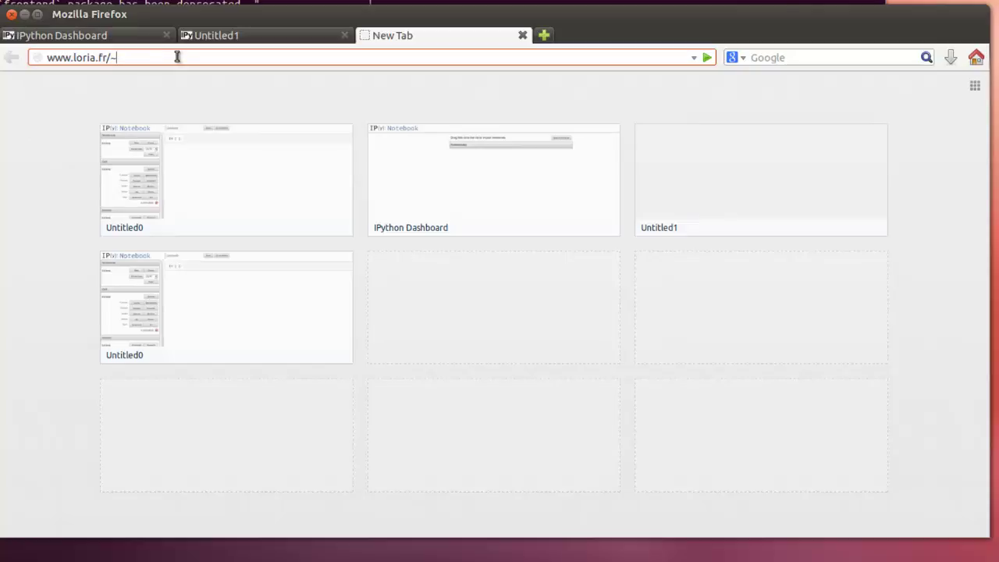
text(~rop)
text(ugi)
text(er/teachin)
text(g/matplotlib)
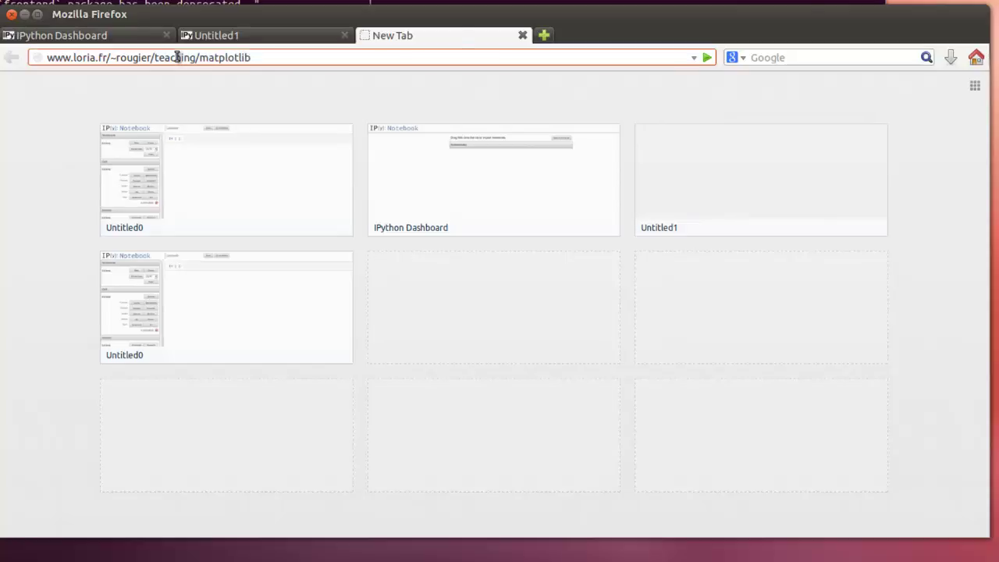
key(Return)
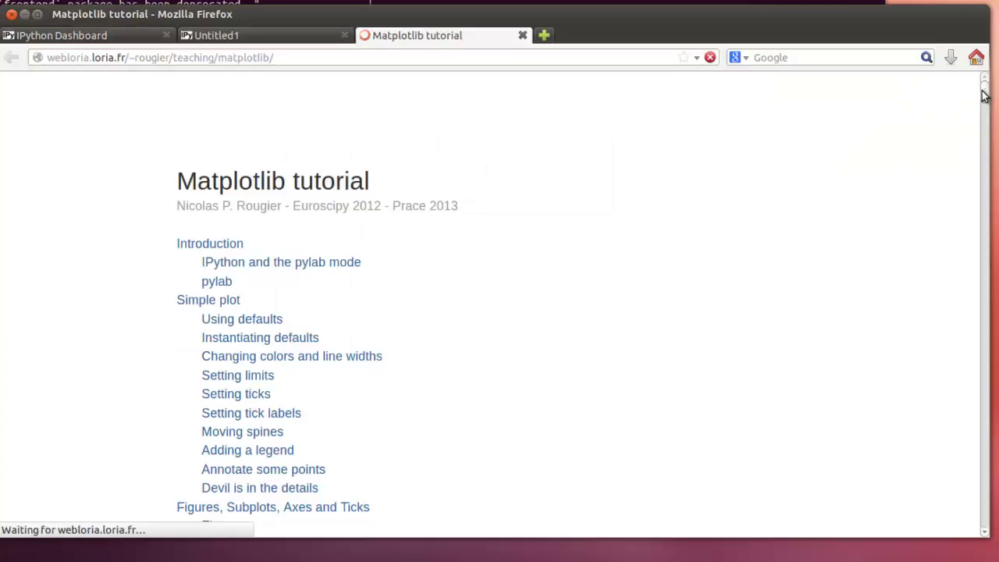
drag(984, 94, 985, 107)
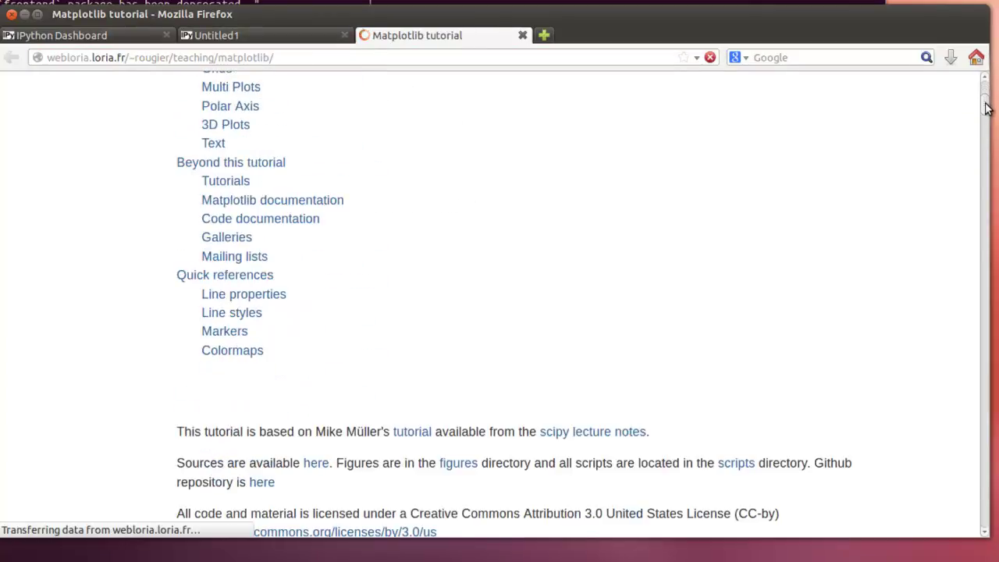
scroll(985, 107, up, 1)
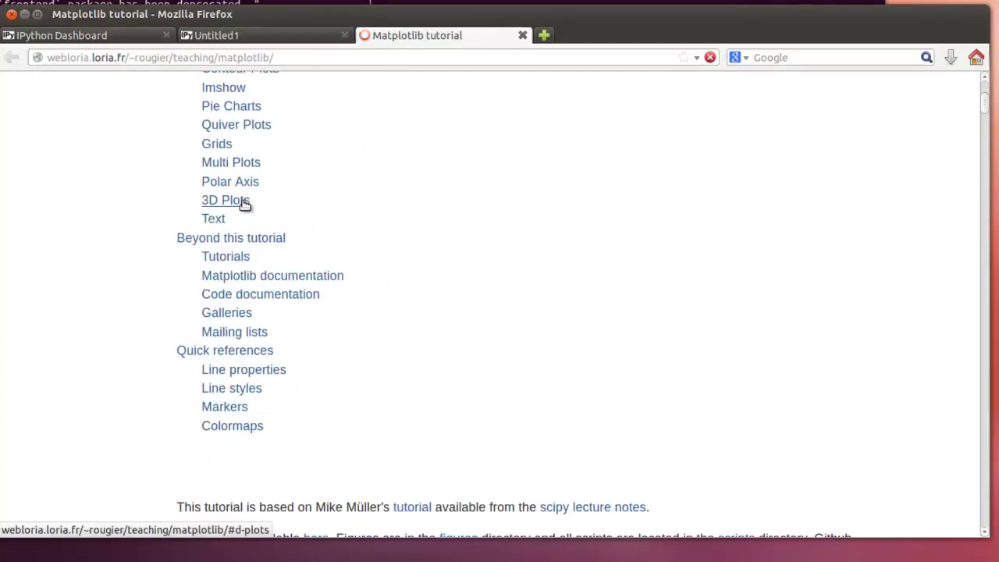
- Open the 3D Plots example's plot3d_ex.py source and copy its code
click(244, 201)
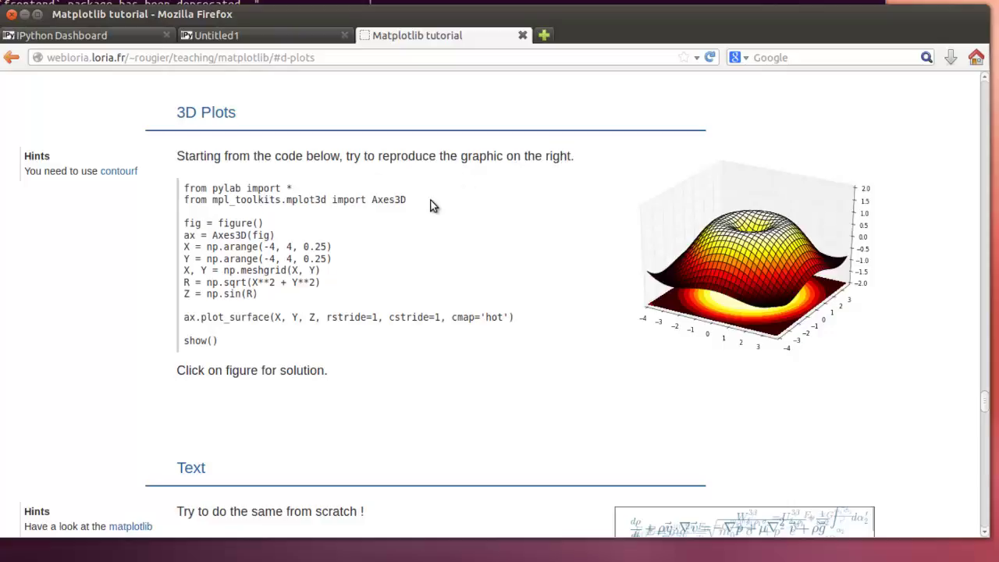
click(750, 251)
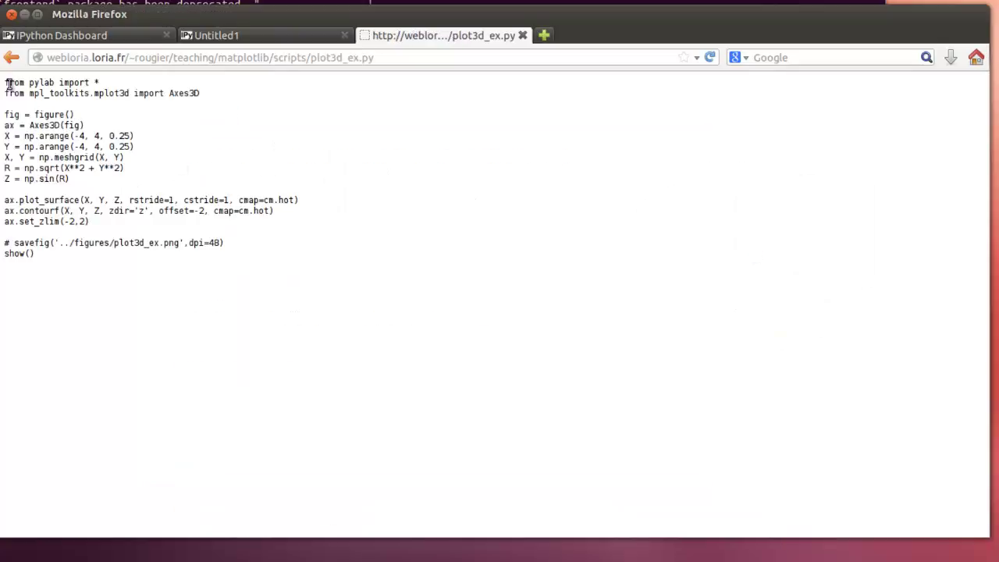
drag(5, 79, 238, 253)
right_click(38, 132)
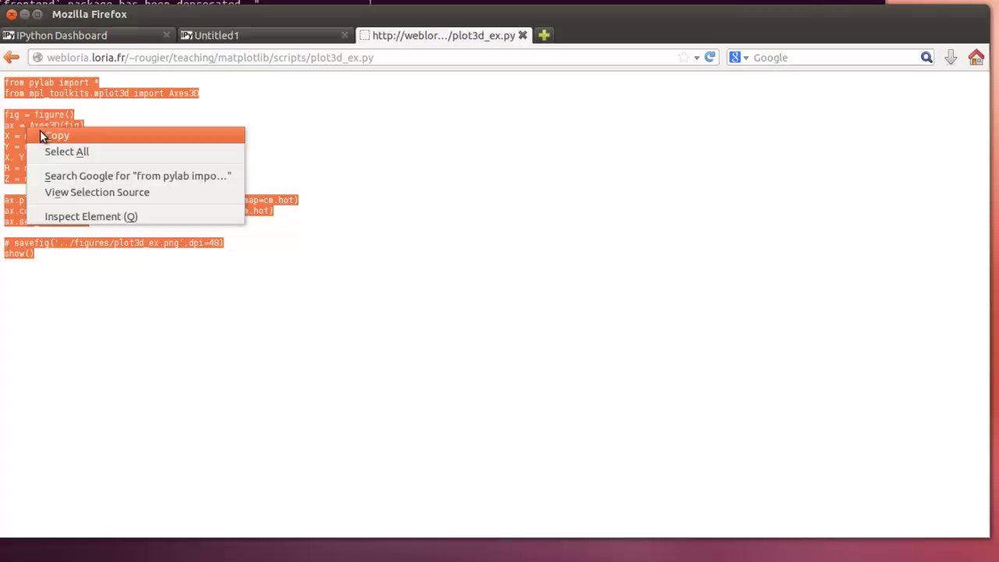
click(52, 136)
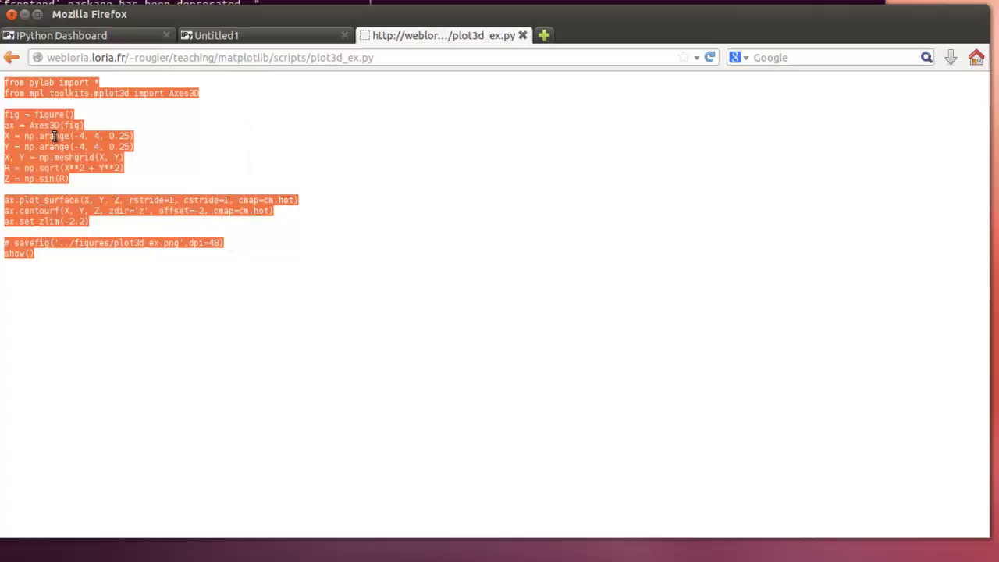
- In the Untitled1 cell, enter '%pylab inline' and paste the copied 3D plot code below it
click(223, 36)
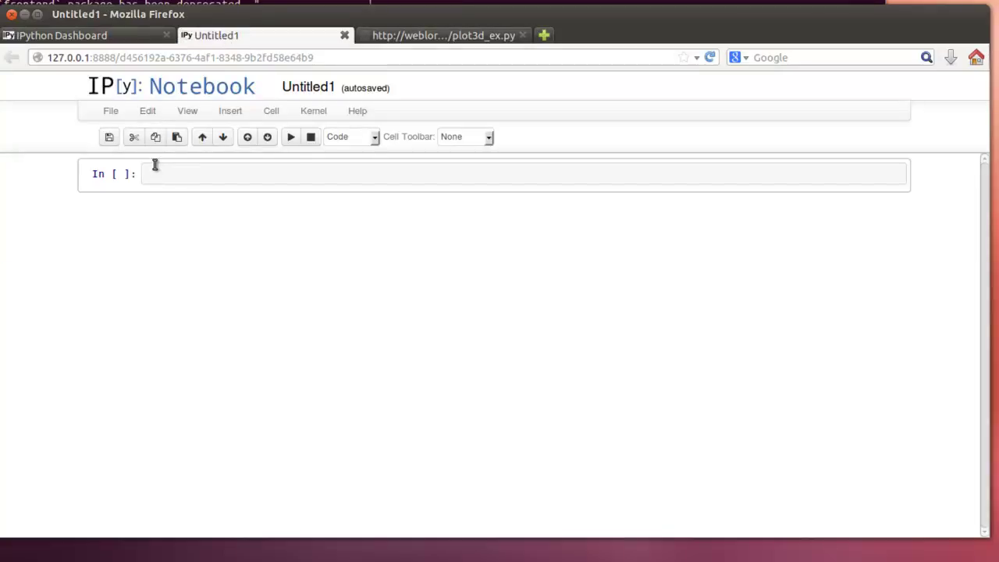
text(%pylab inline)
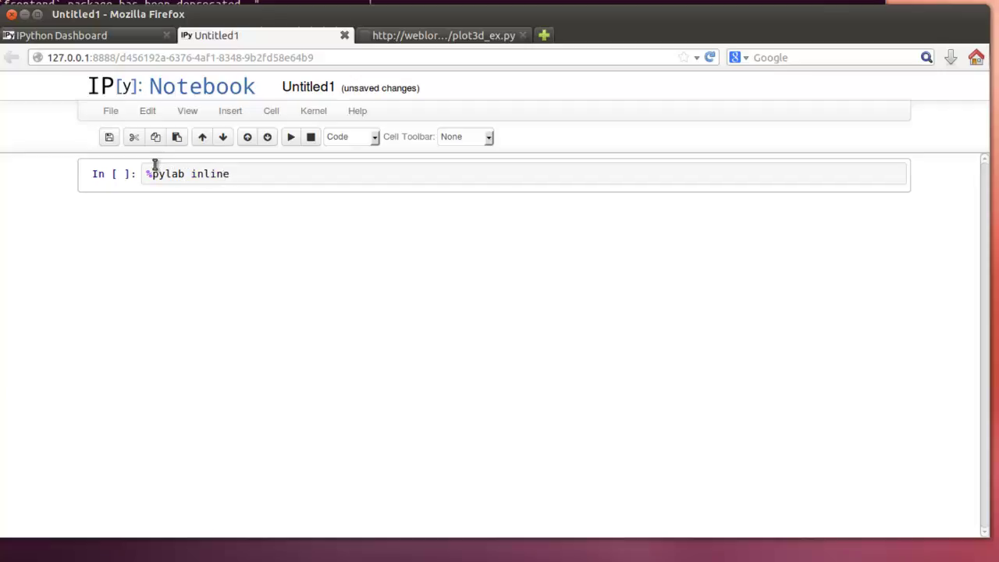
key(Return)
key(Return)
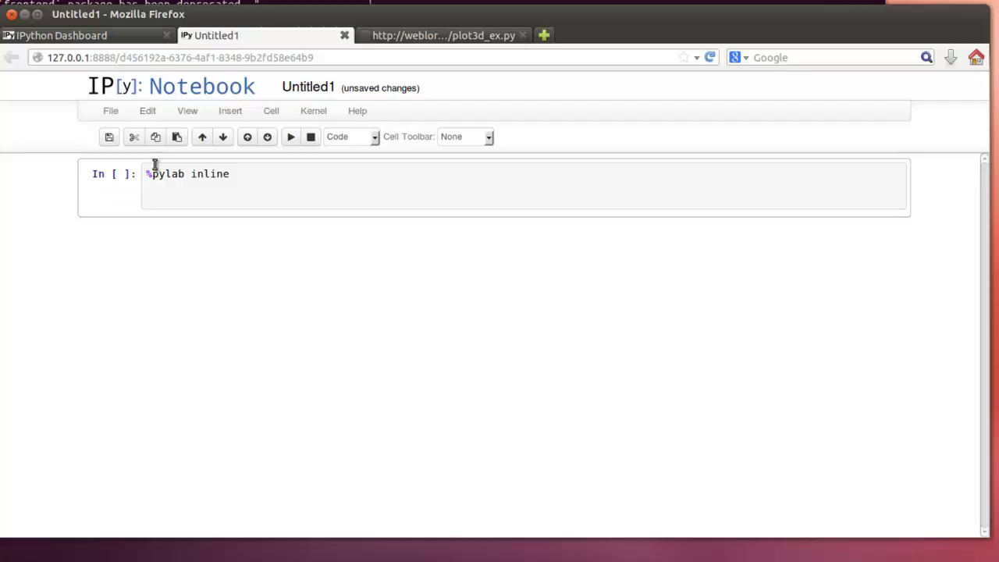
right_click(151, 200)
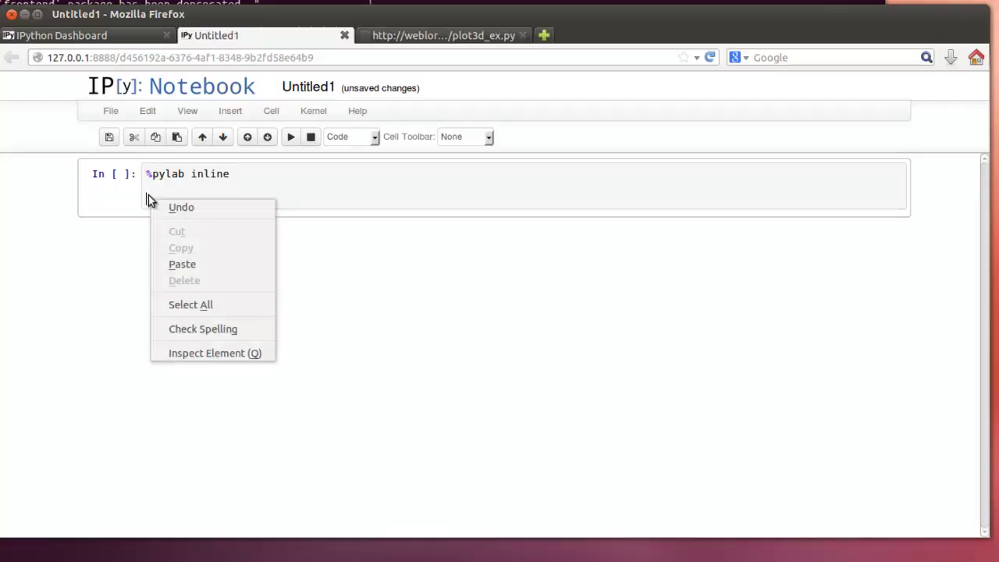
click(177, 262)
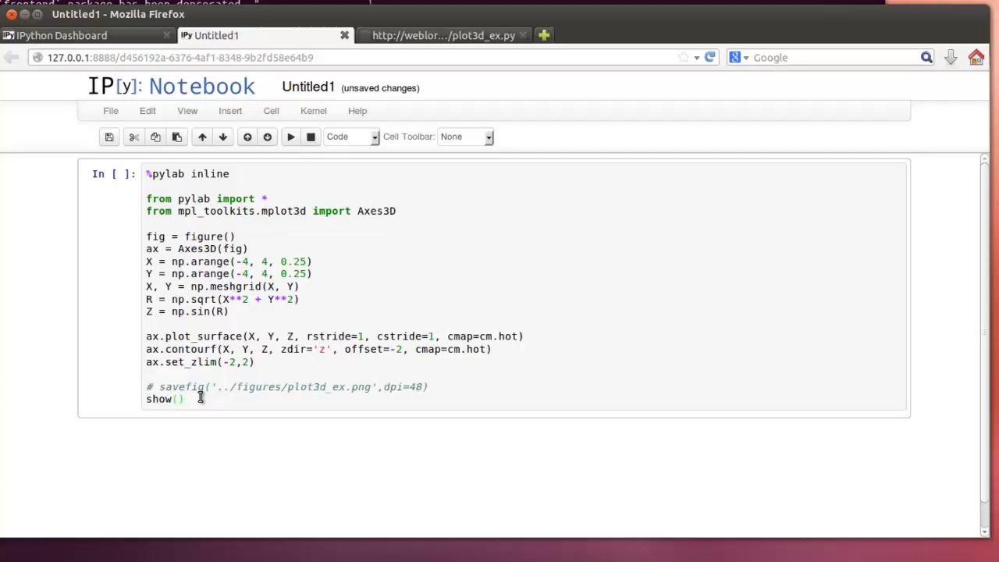
- Run the cell with Shift+Enter to render the hot-coloured 3D surface plot
key(shift+Return)
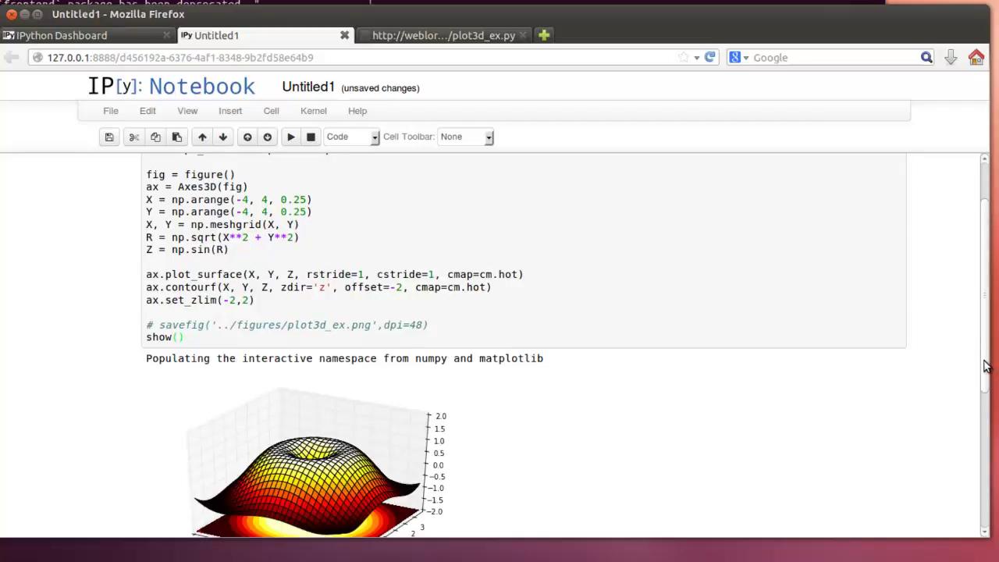
scroll(990, 367, down, 2)
scroll(991, 394, up, 1)
scroll(991, 394, down, 1)
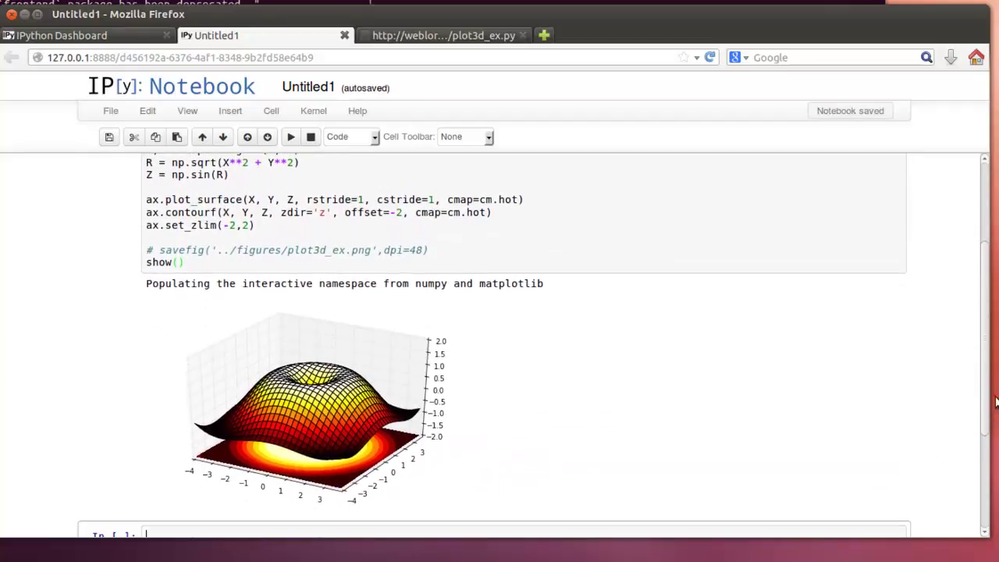
scroll(993, 394, up, 1)
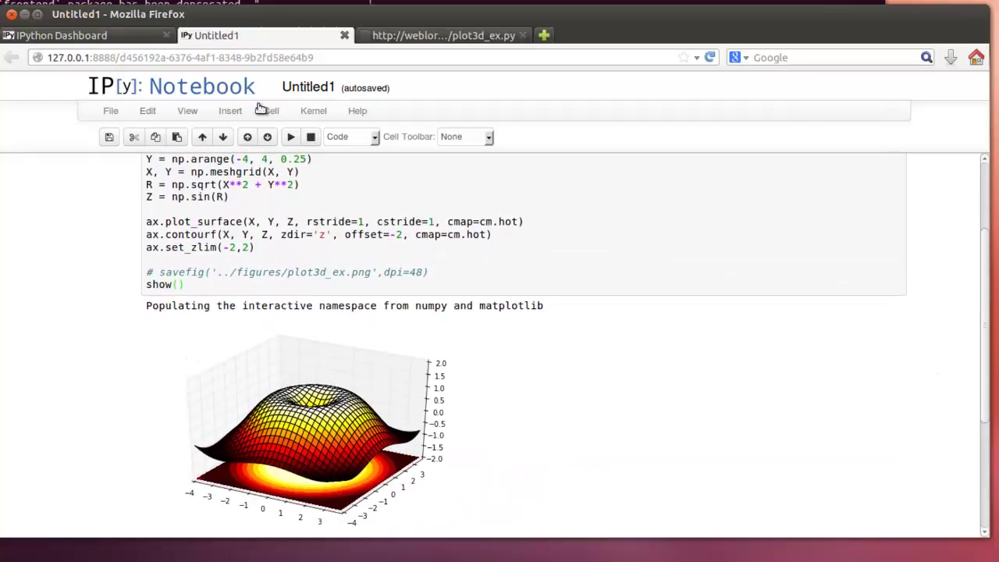